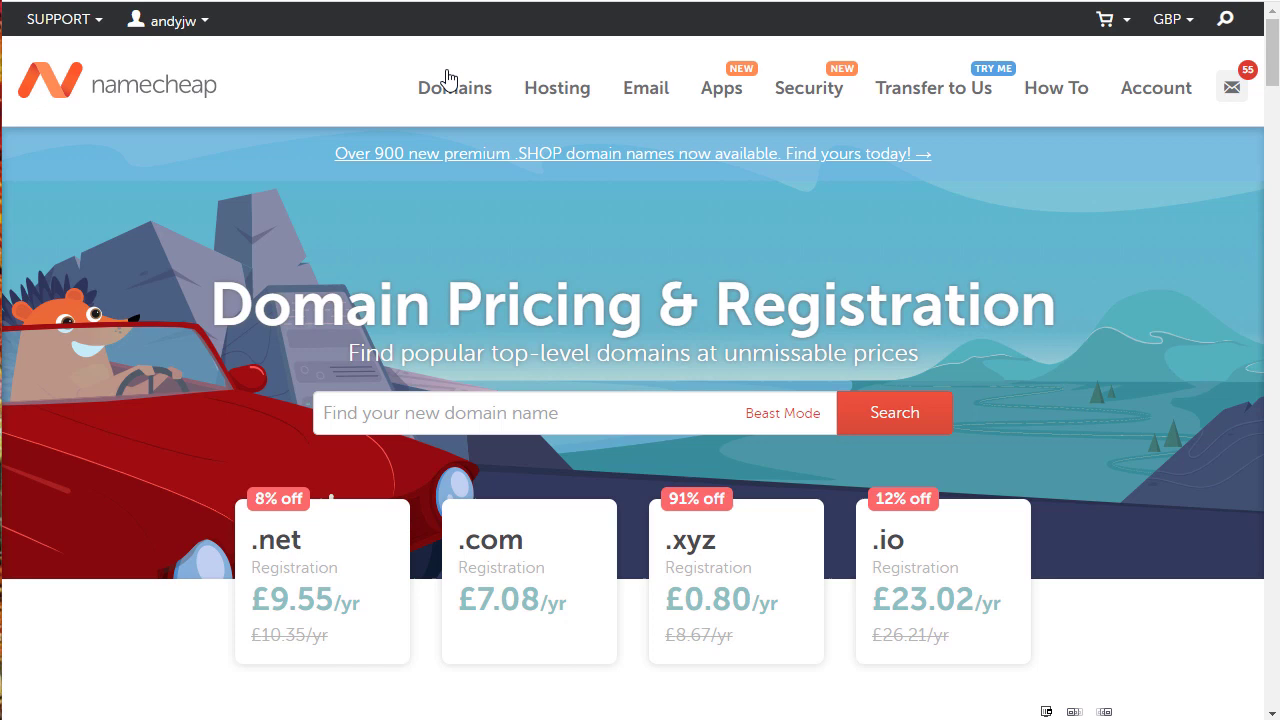
Step: Check whether google.com is available, then return to the domain search page
{"action": "left_click", "coordinate": [613, 419]}
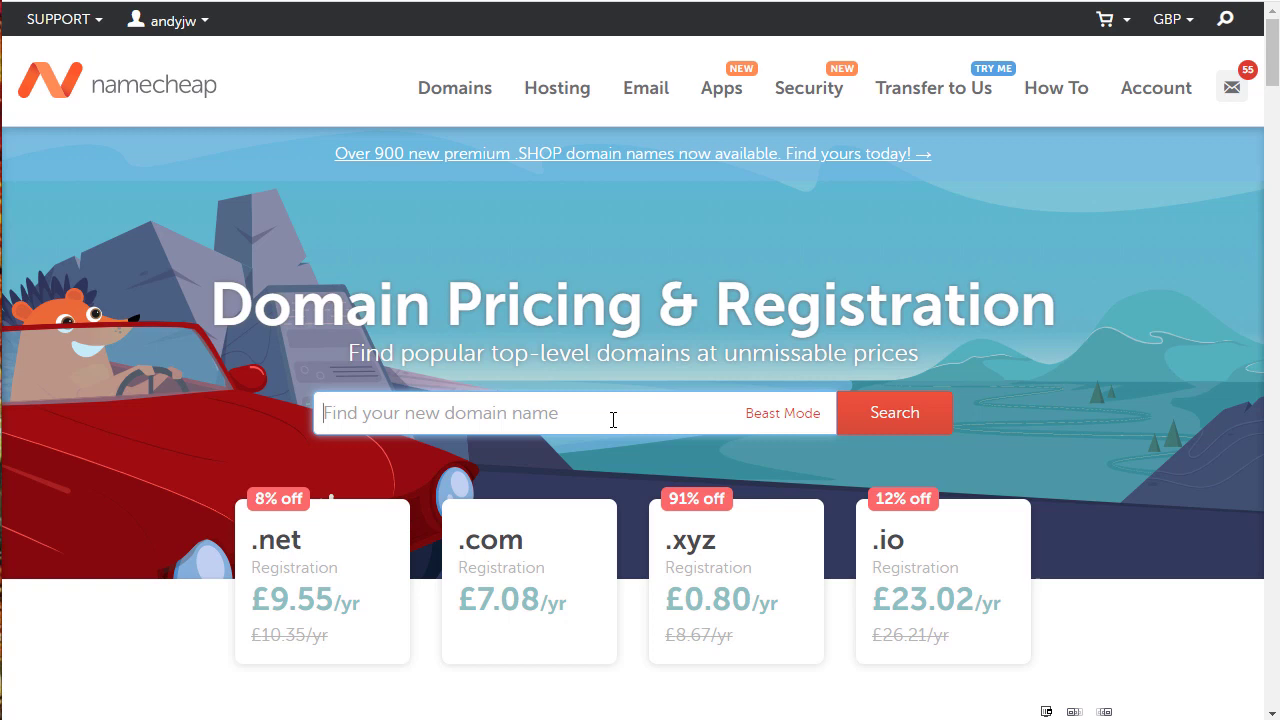
{"action": "type", "text": "google.com"}
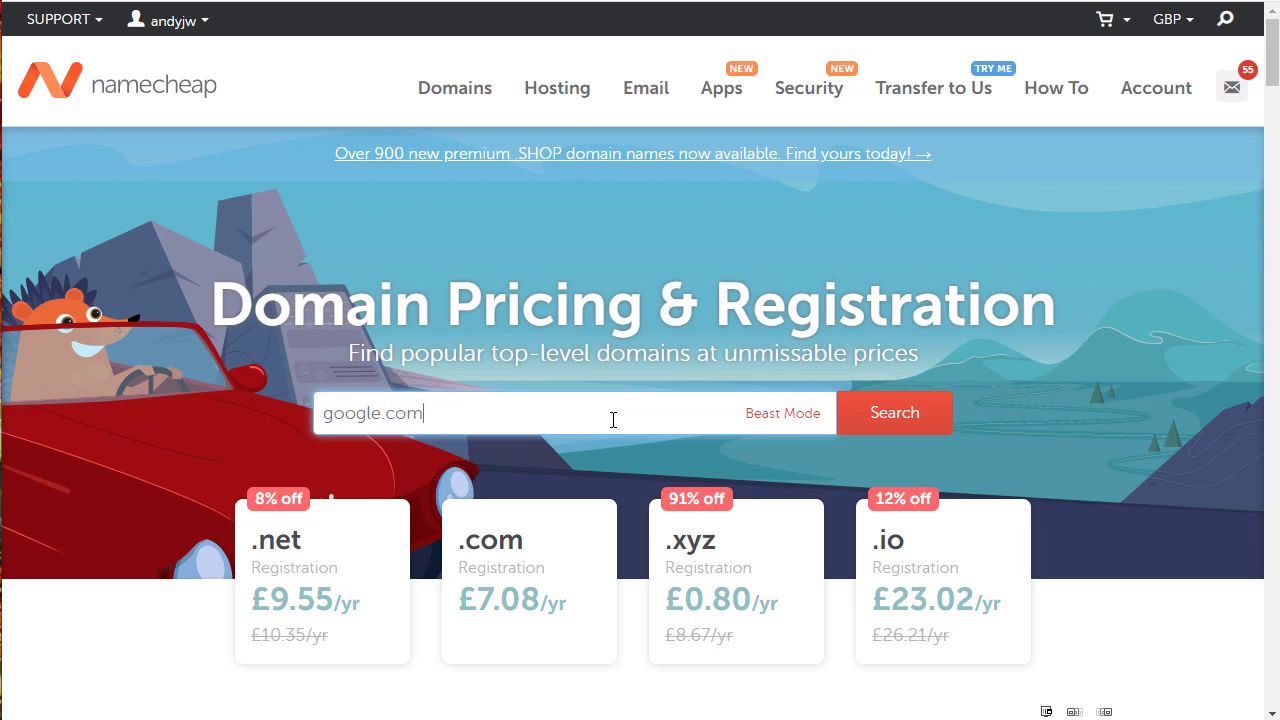
{"action": "left_click", "coordinate": [894, 416]}
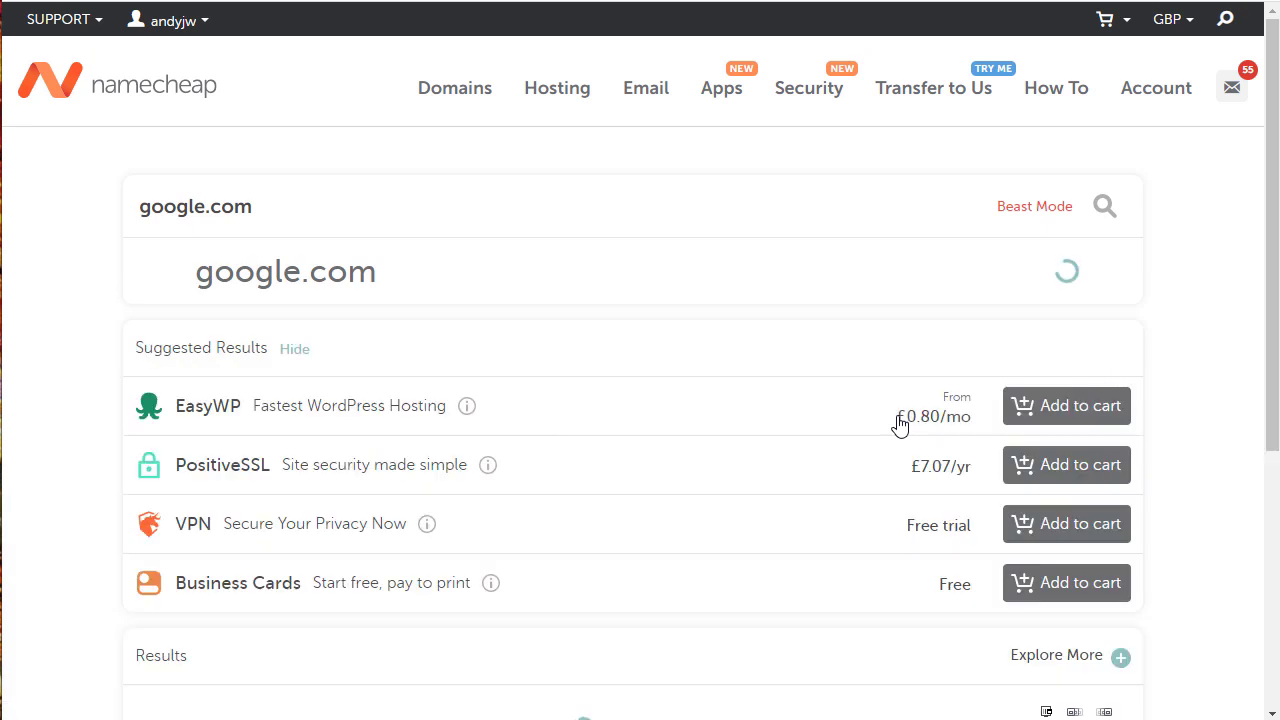
{"action": "scroll", "coordinate": [725, 350], "scroll_direction": "down", "scroll_amount": 1}
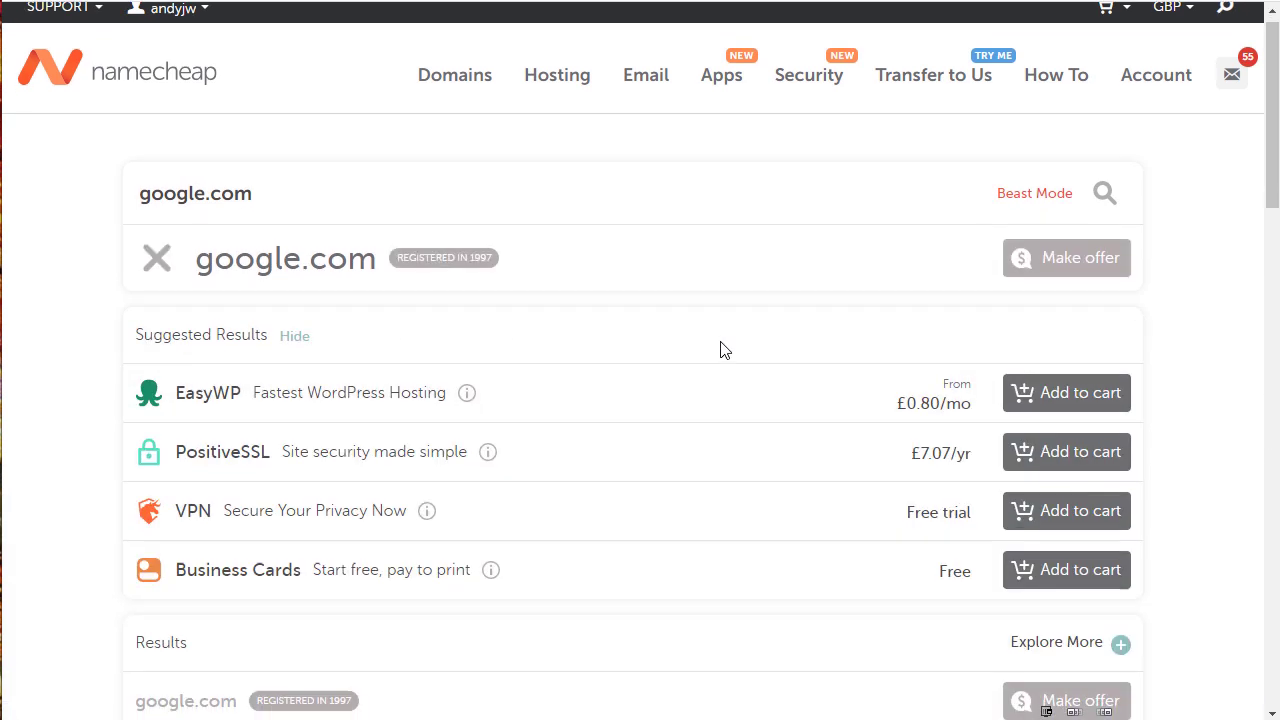
{"action": "scroll", "coordinate": [722, 349], "scroll_direction": "down", "scroll_amount": 1}
{"action": "scroll", "coordinate": [720, 349], "scroll_direction": "up", "scroll_amount": 2}
{"action": "key", "text": "alt+Left"}
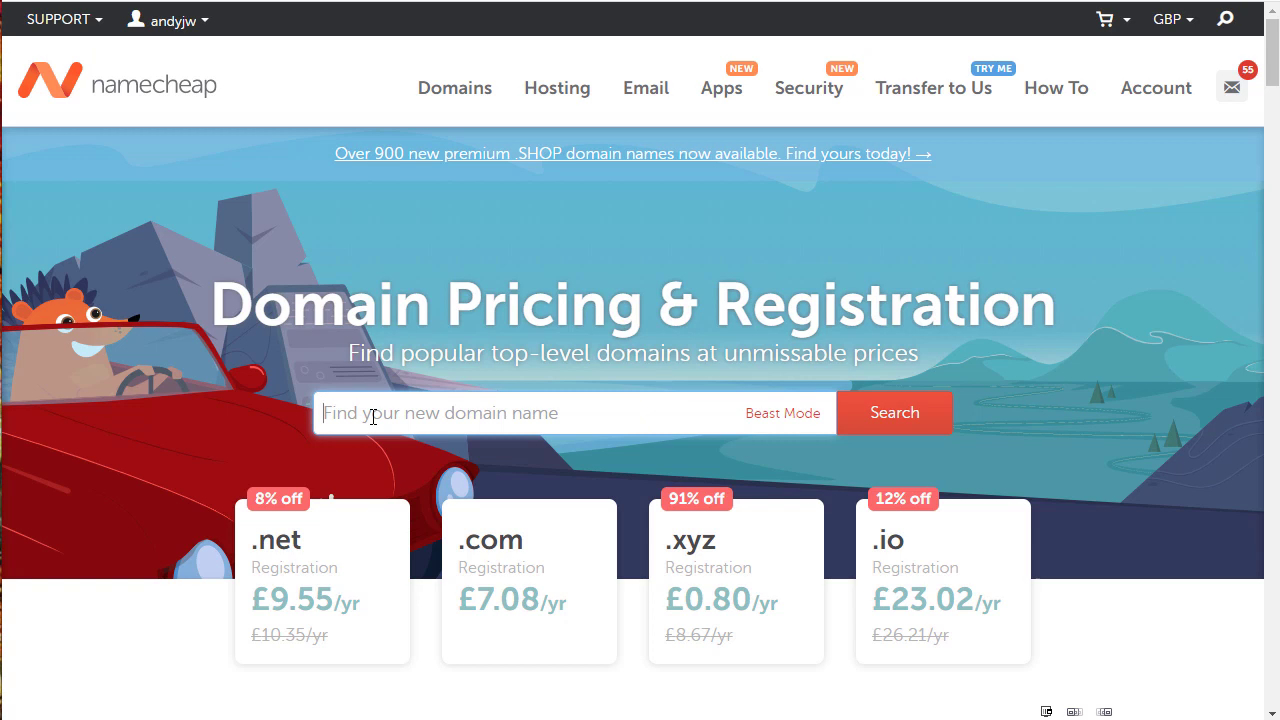
Step: Search for greenliving.com and review its availability results
{"action": "type", "text": "green"}
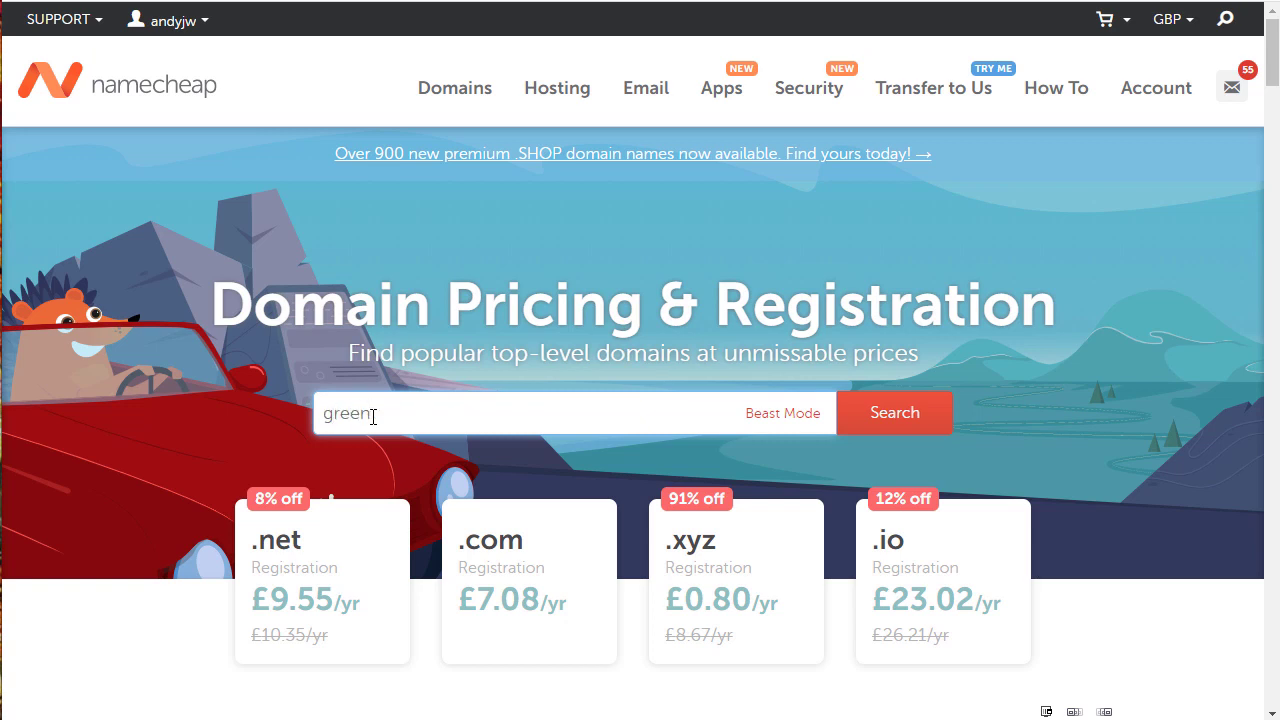
{"action": "type", "text": "living.com"}
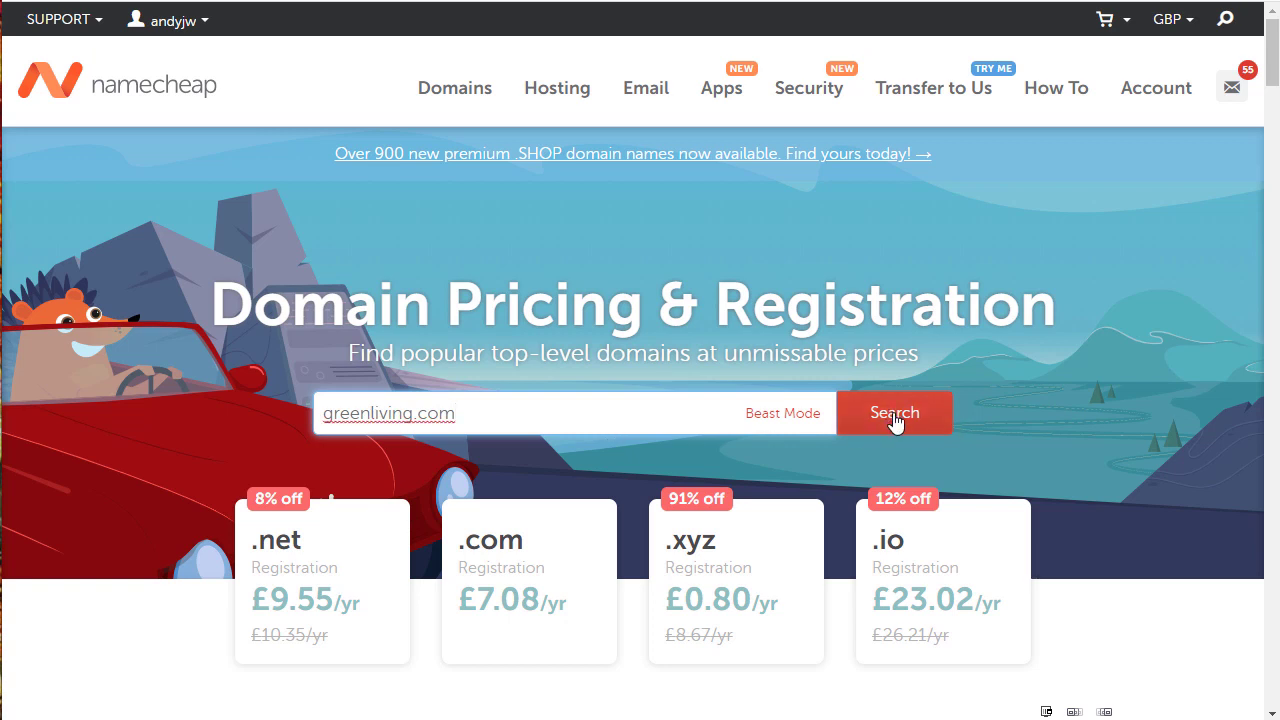
{"action": "left_click", "coordinate": [904, 418]}
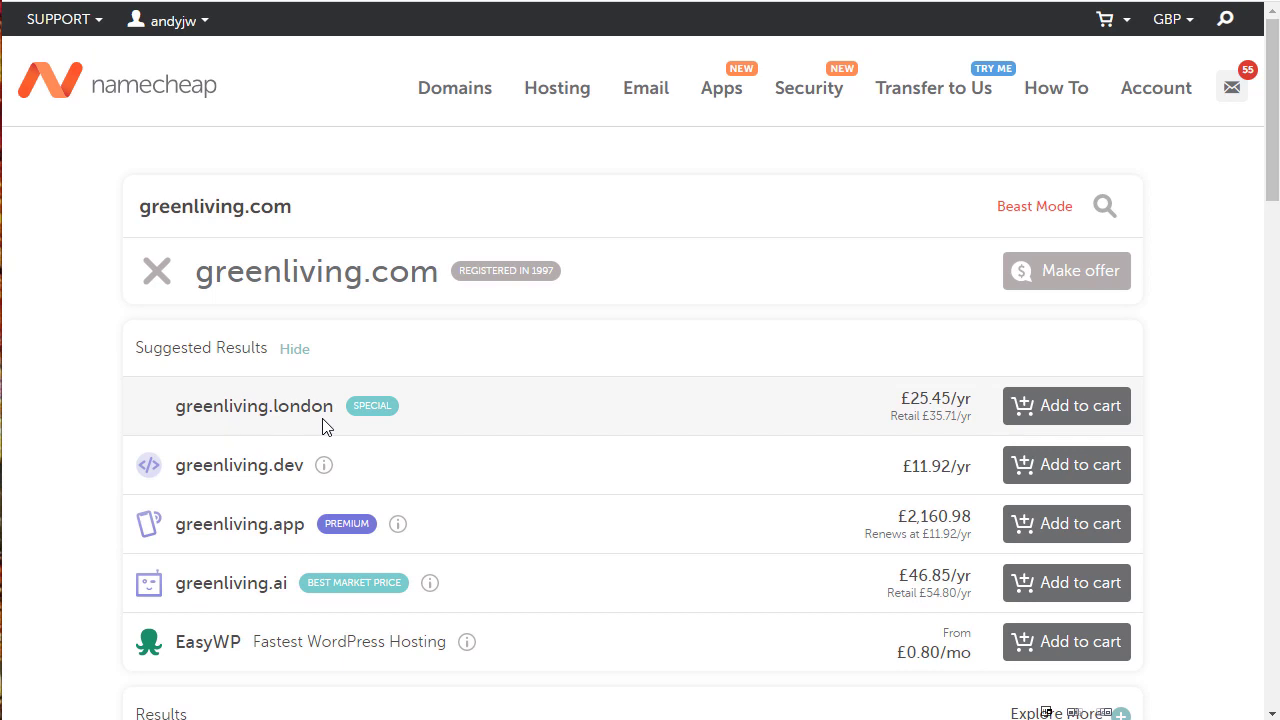
{"action": "left_click_drag", "start_coordinate": [277, 406], "coordinate": [311, 406]}
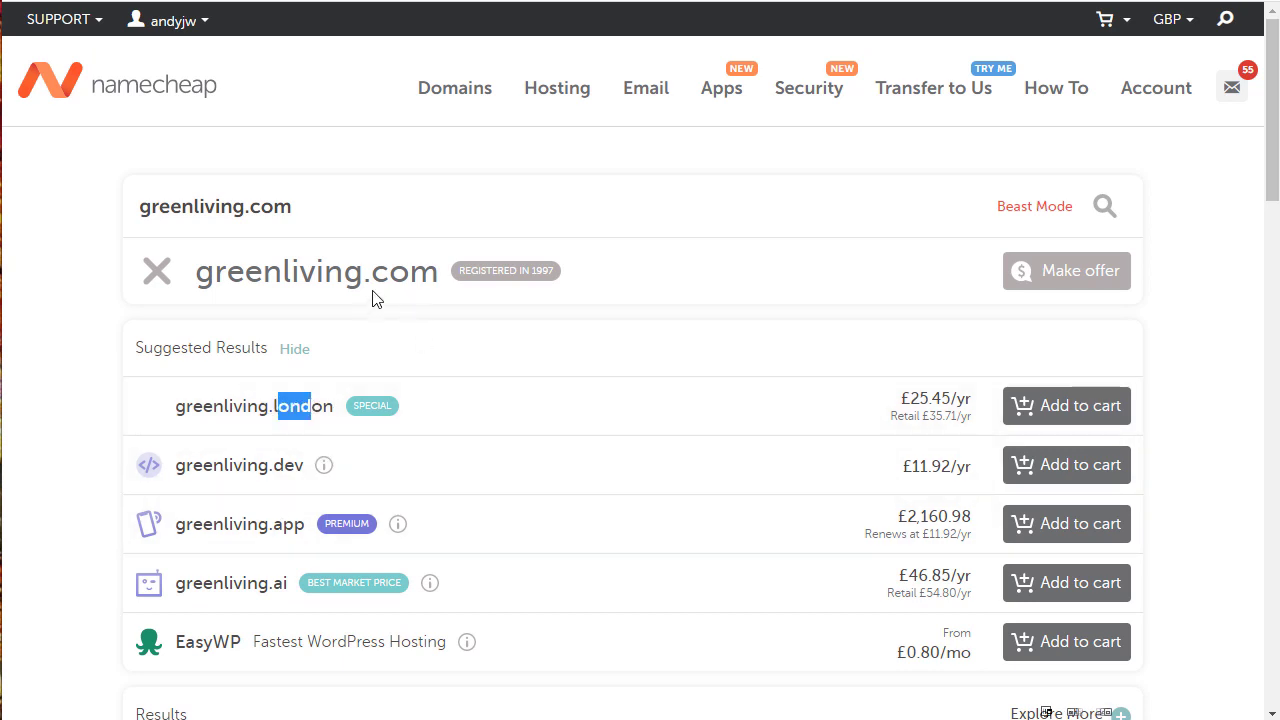
{"action": "left_click_drag", "start_coordinate": [364, 273], "coordinate": [397, 272]}
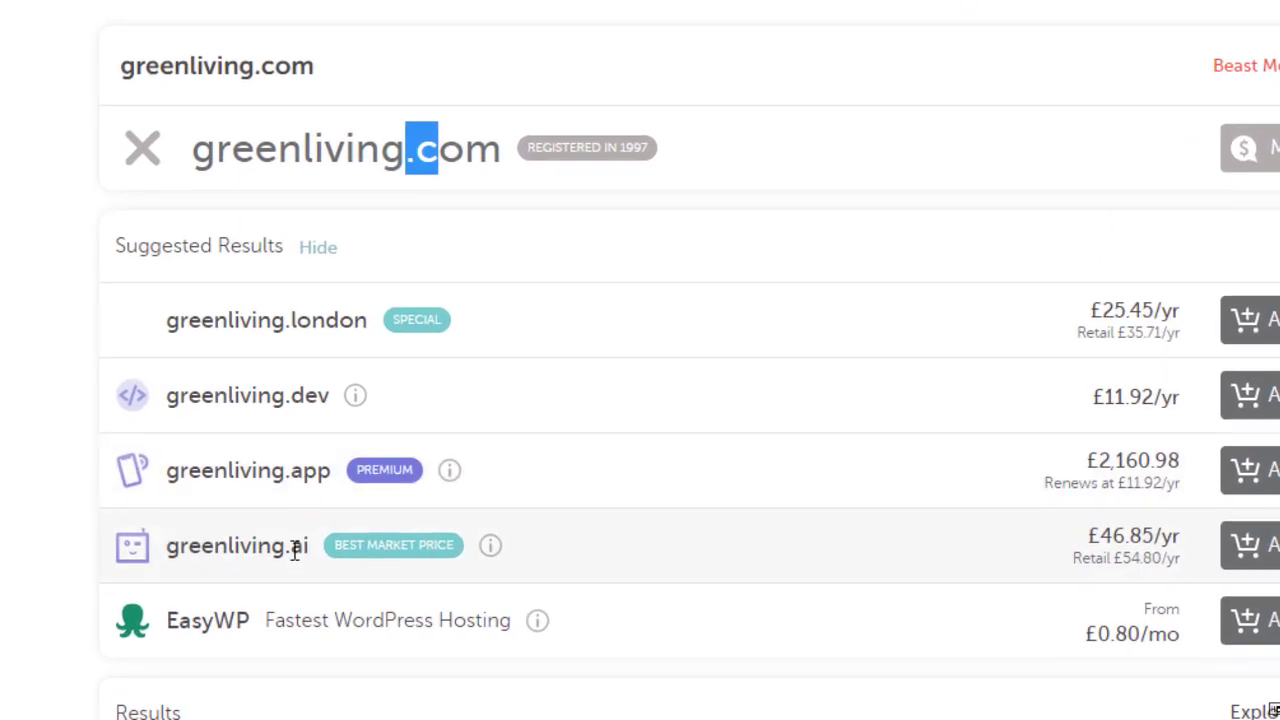
{"action": "scroll", "coordinate": [523, 429], "scroll_direction": "down", "scroll_amount": 5}
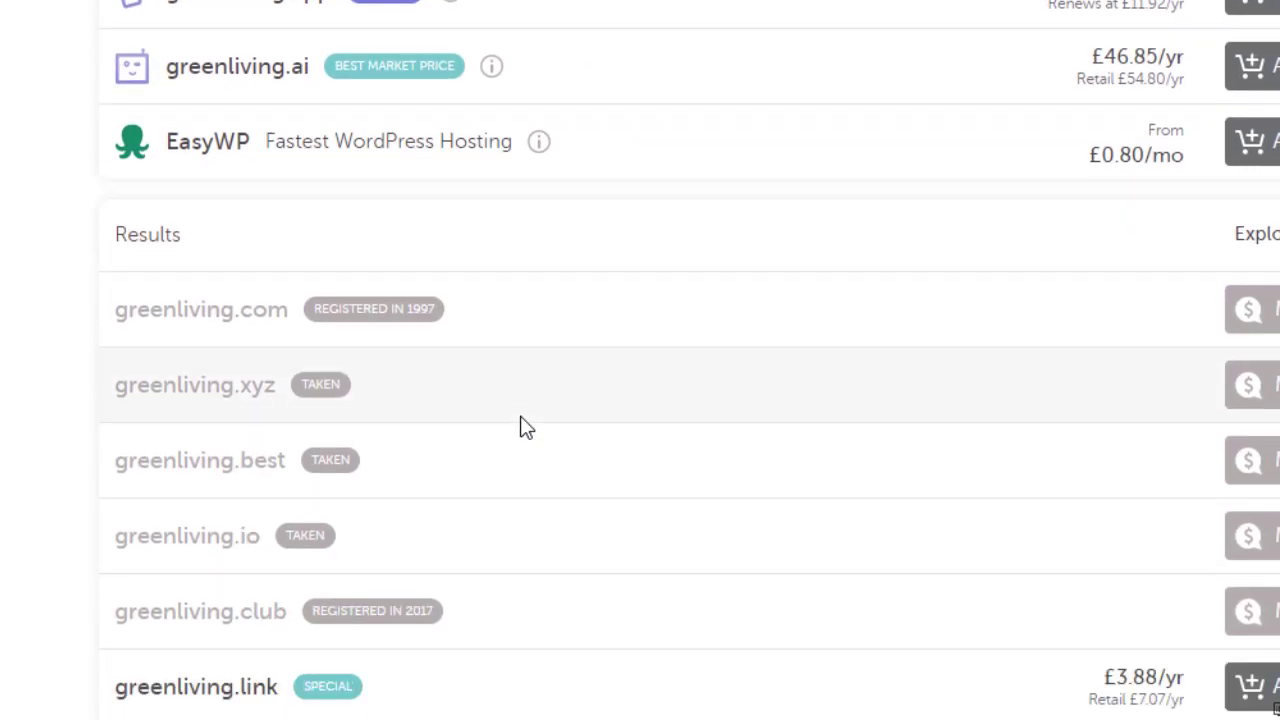
{"action": "scroll", "coordinate": [496, 420], "scroll_direction": "down", "scroll_amount": 4}
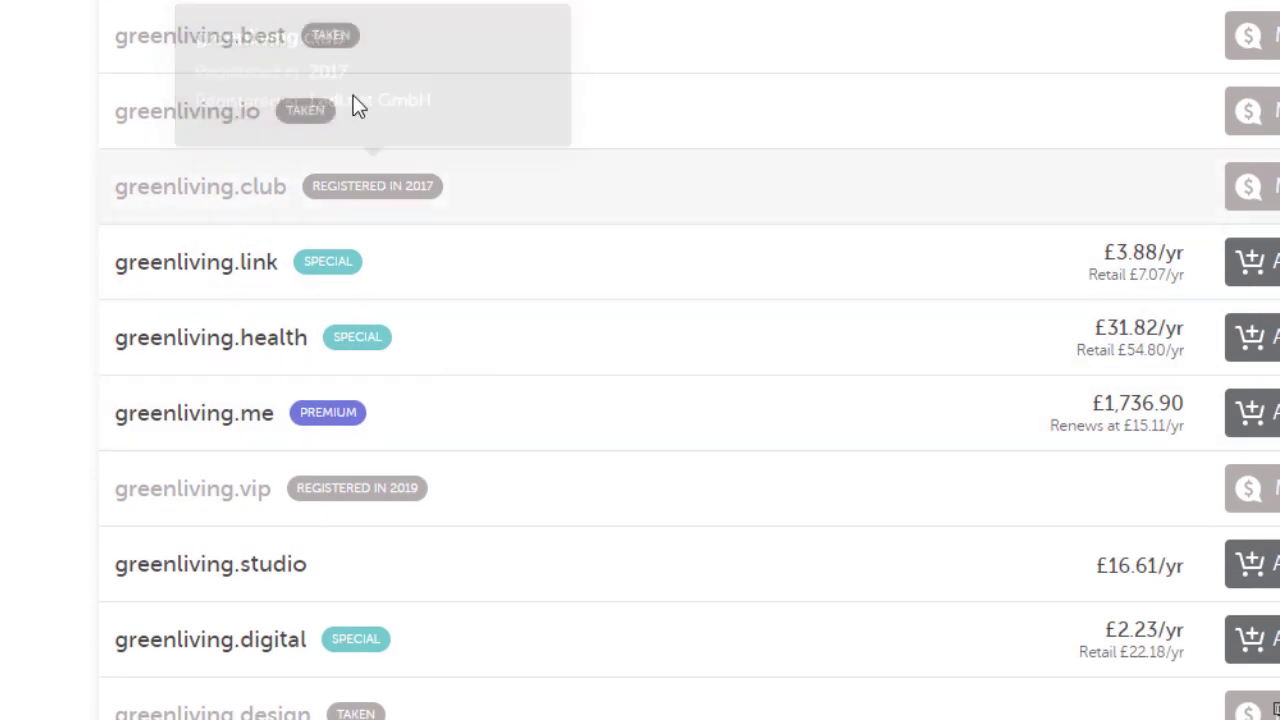
{"action": "scroll", "coordinate": [680, 275], "scroll_direction": "up", "scroll_amount": 3}
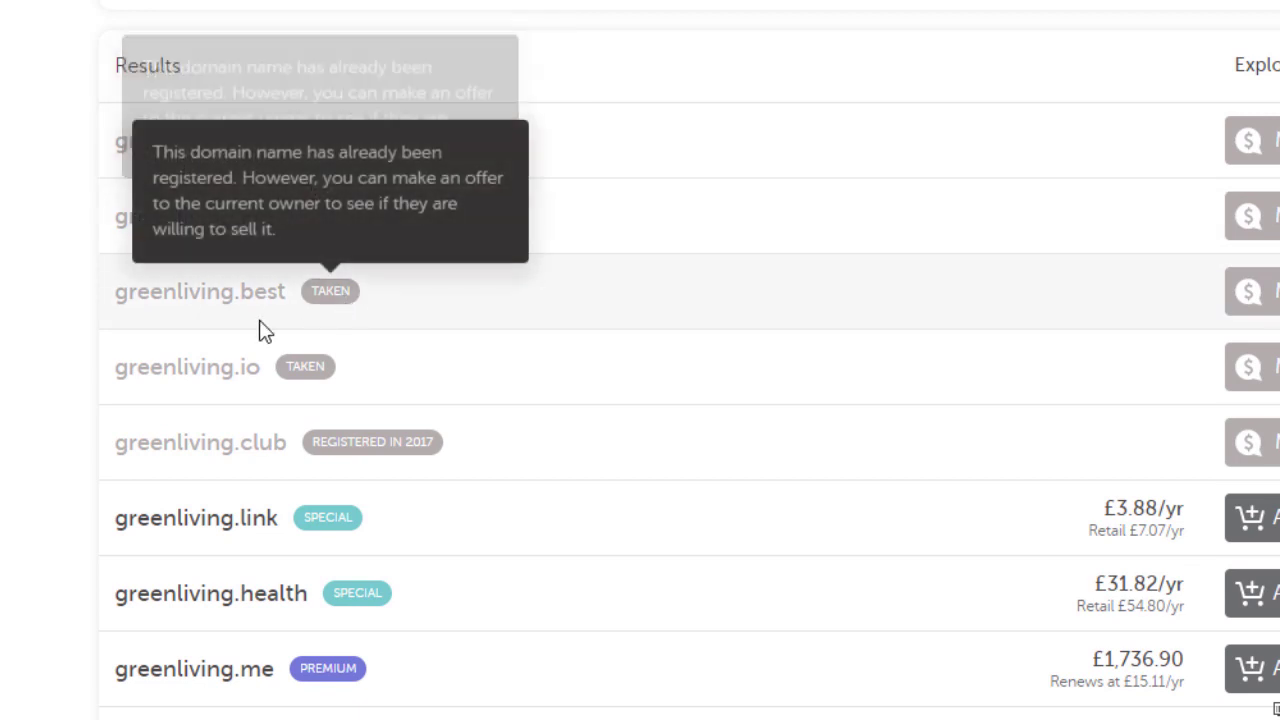
{"action": "scroll", "coordinate": [566, 472], "scroll_direction": "down", "scroll_amount": 5}
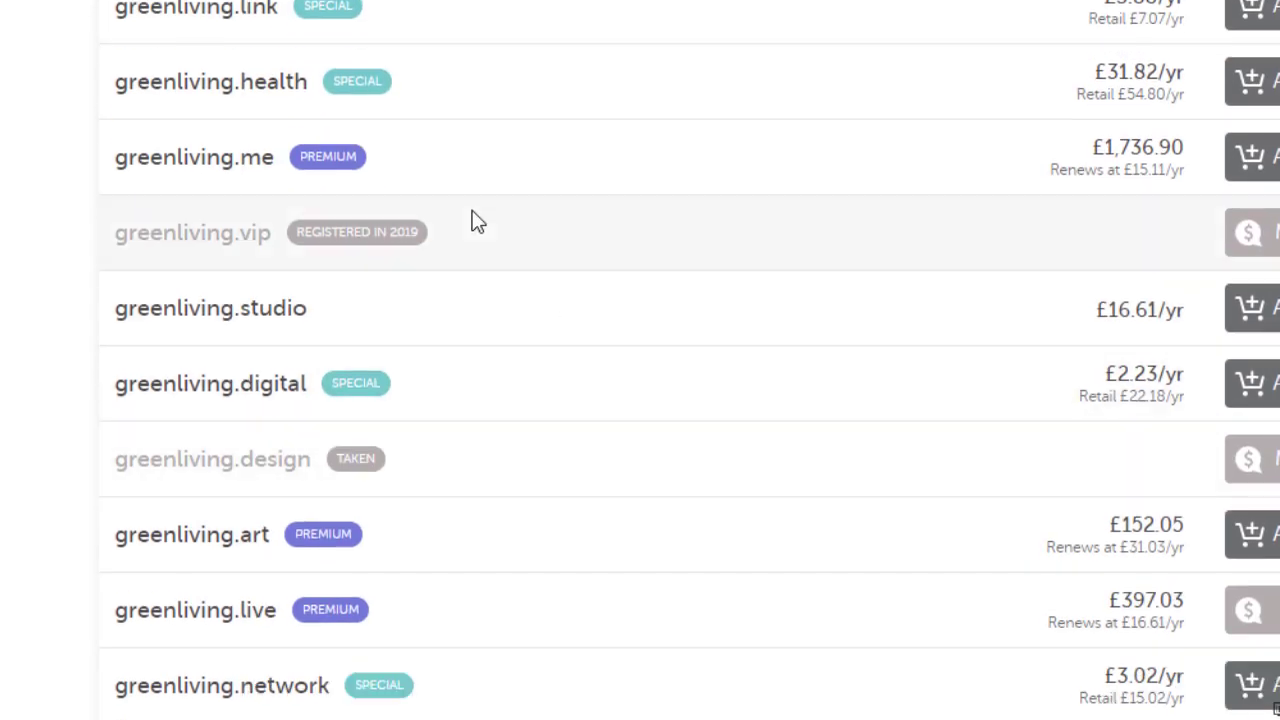
{"action": "mouse_move", "coordinate": [333, 170]}
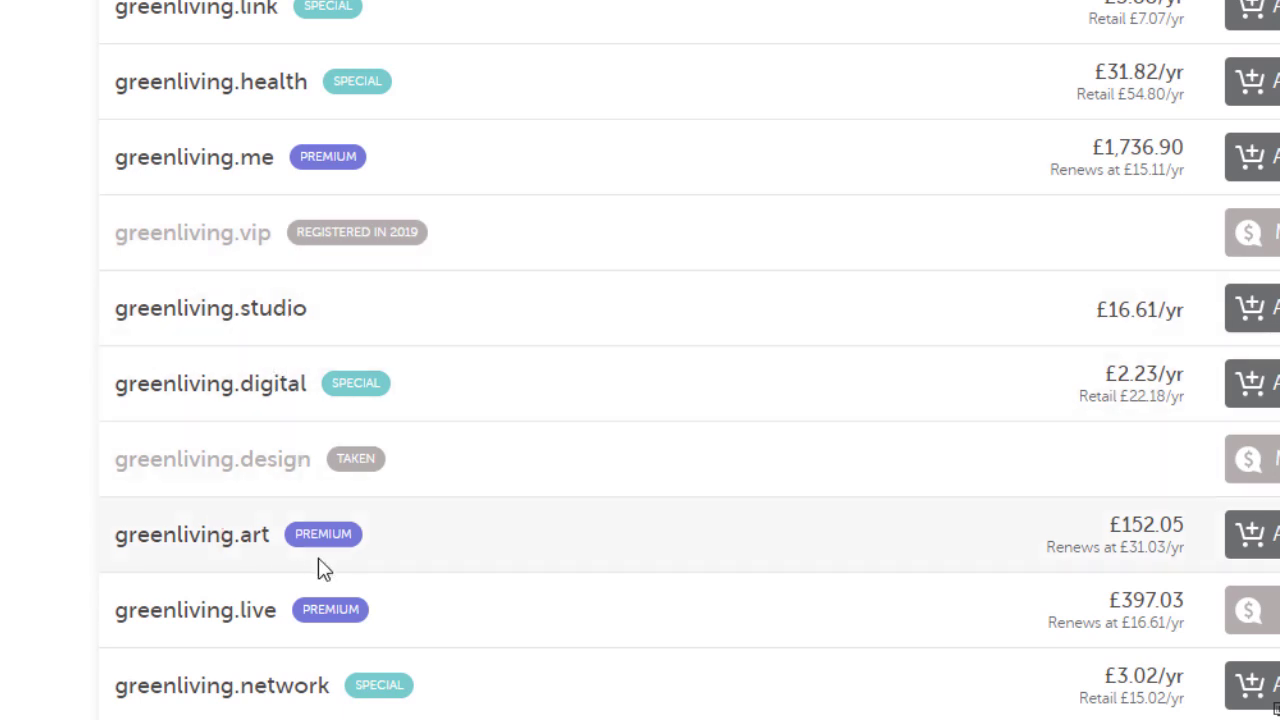
{"action": "scroll", "coordinate": [487, 535], "scroll_direction": "up", "scroll_amount": 15}
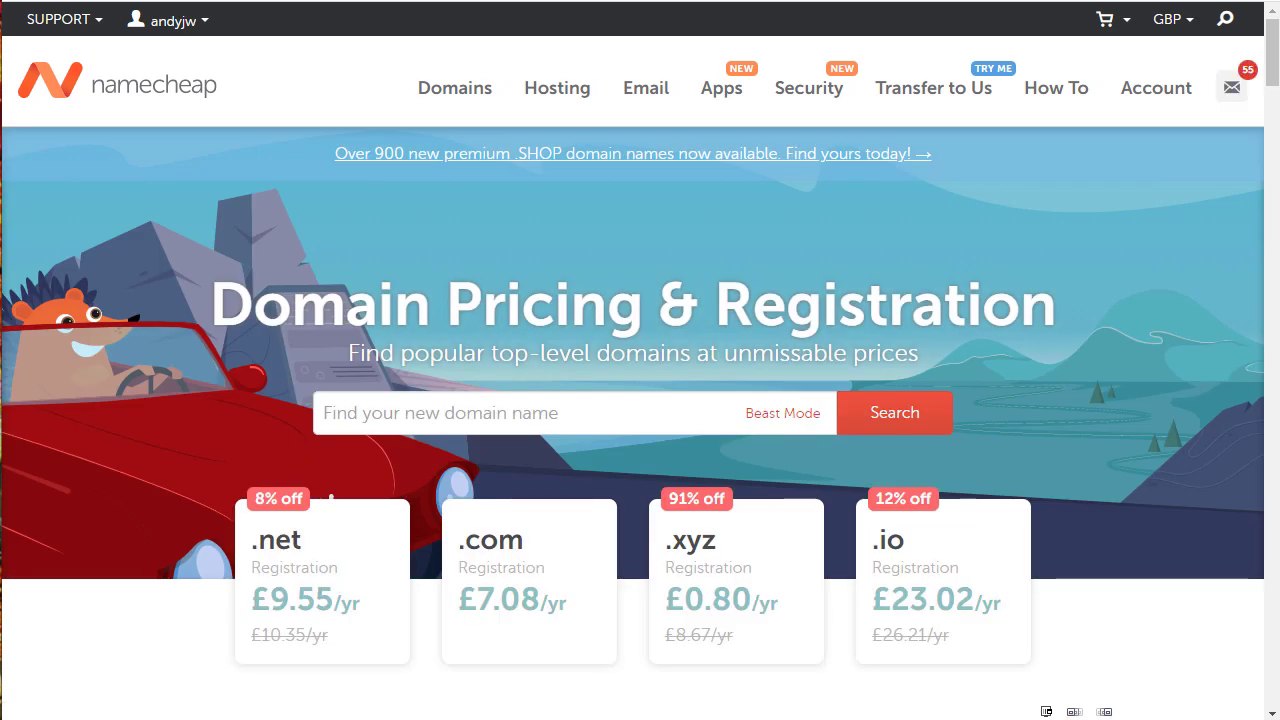
Step: Search for teachingxyz.com and add it to the cart at £7.07/yr
{"action": "left_click", "coordinate": [459, 416]}
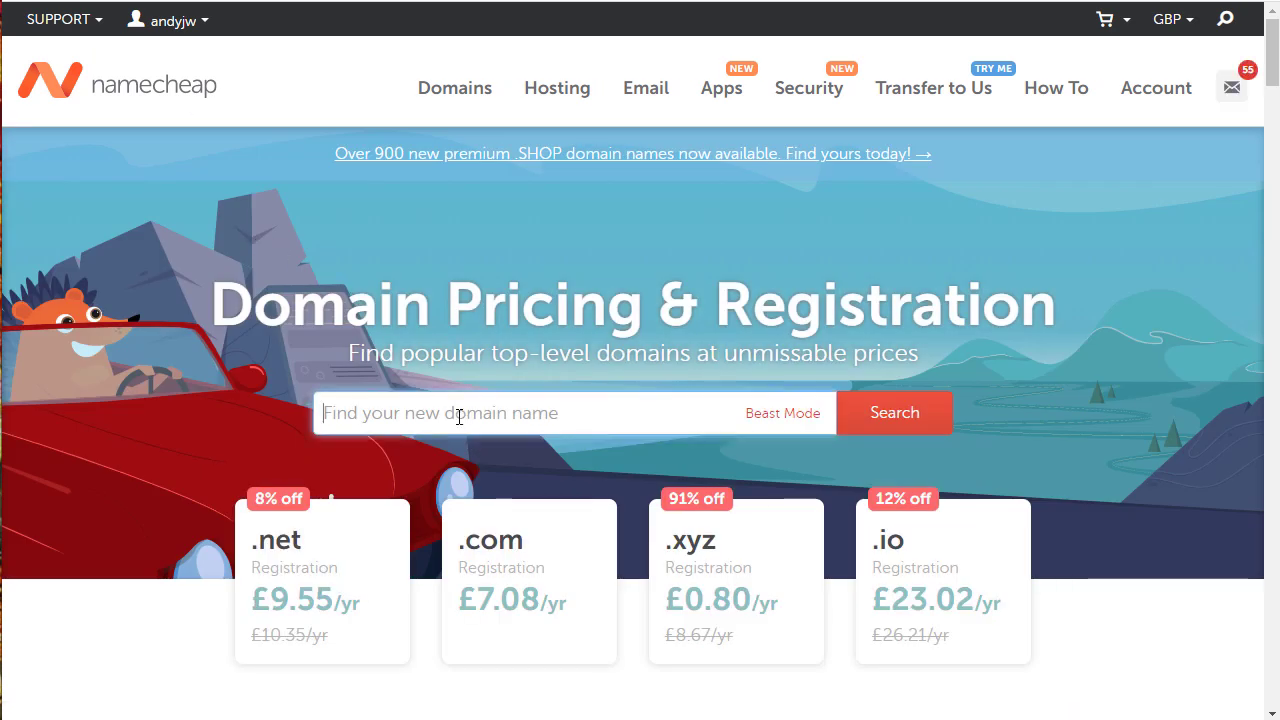
{"action": "type", "text": "teachingxyz"}
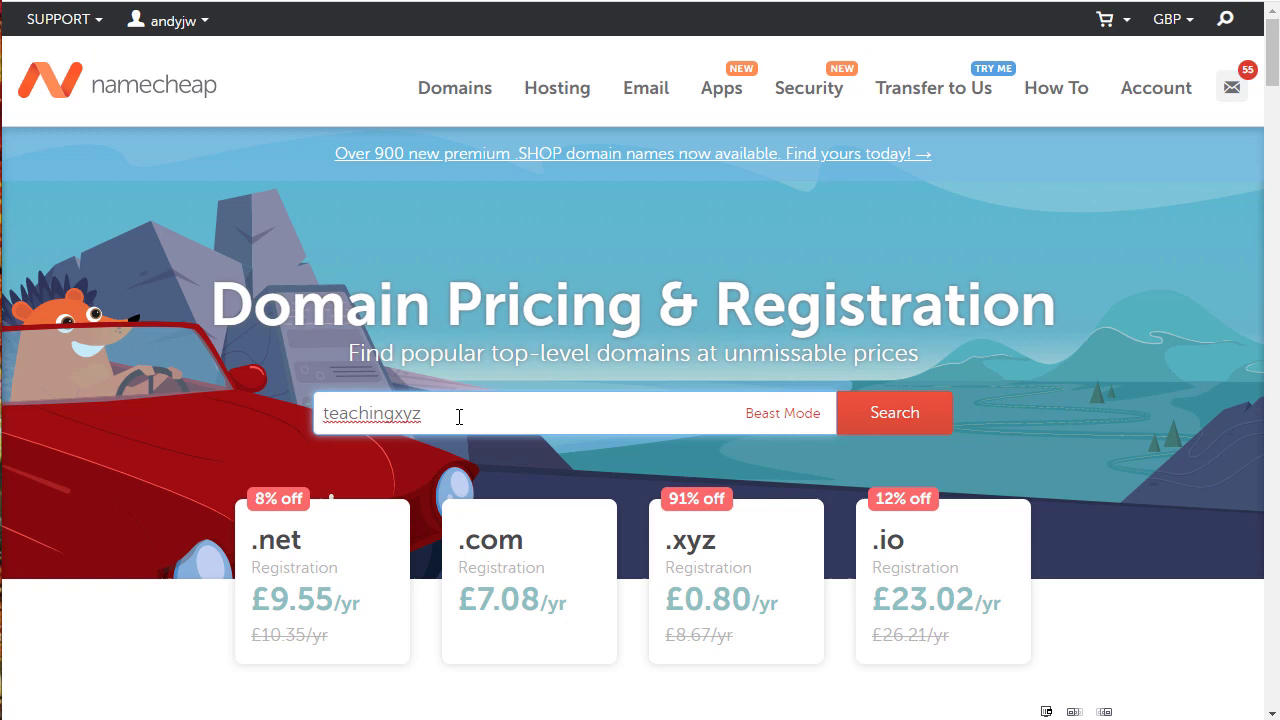
{"action": "type", "text": ".com"}
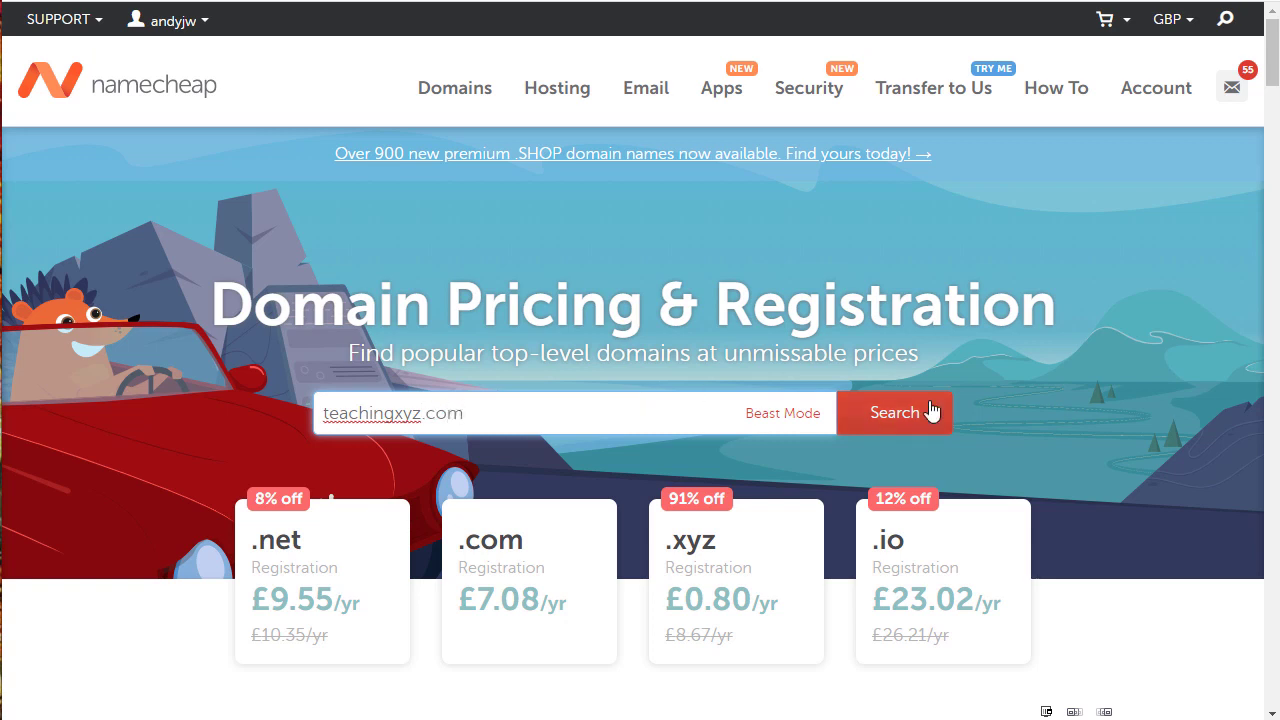
{"action": "left_click", "coordinate": [917, 418]}
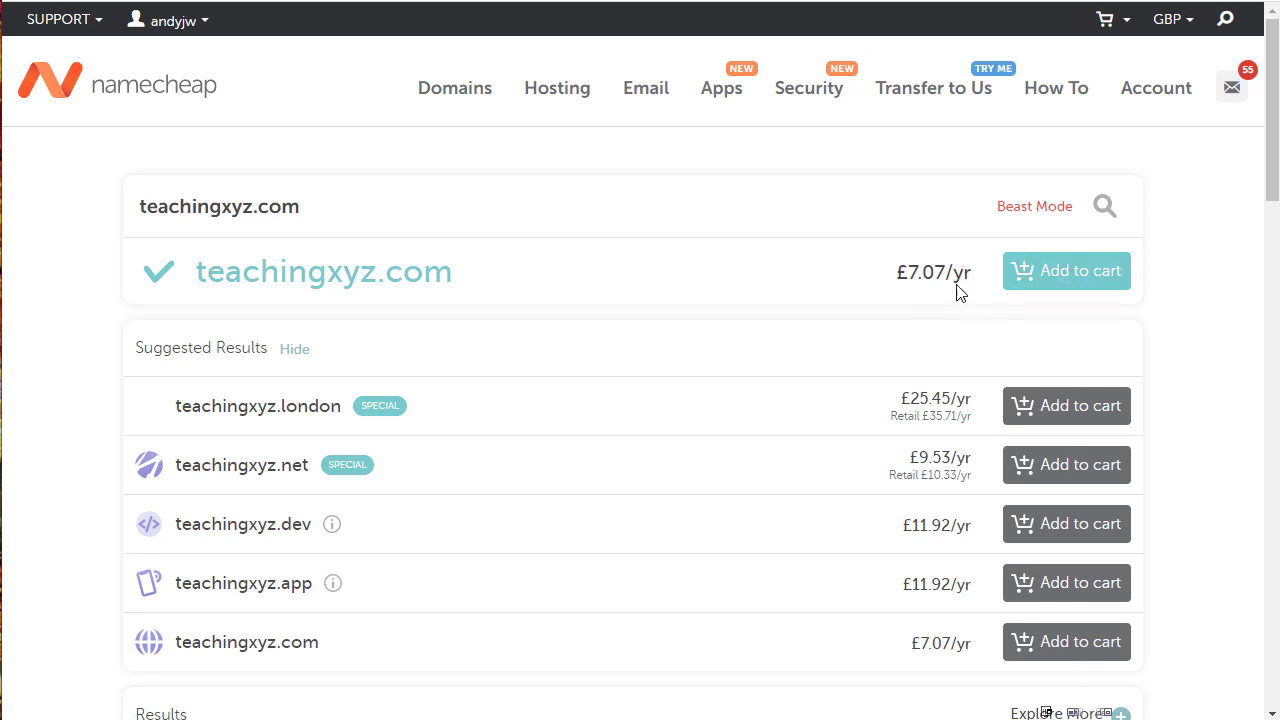
{"action": "left_click", "coordinate": [1100, 277]}
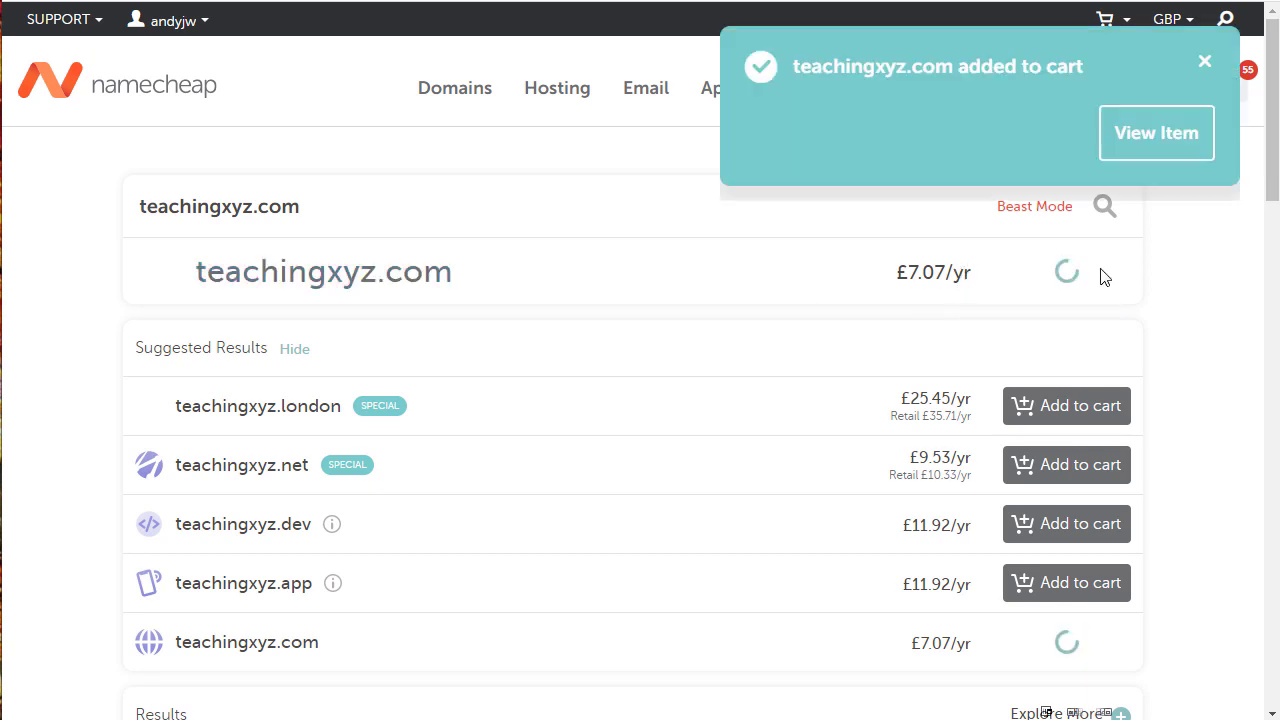
{"action": "scroll", "coordinate": [1234, 220], "scroll_direction": "down", "scroll_amount": 7}
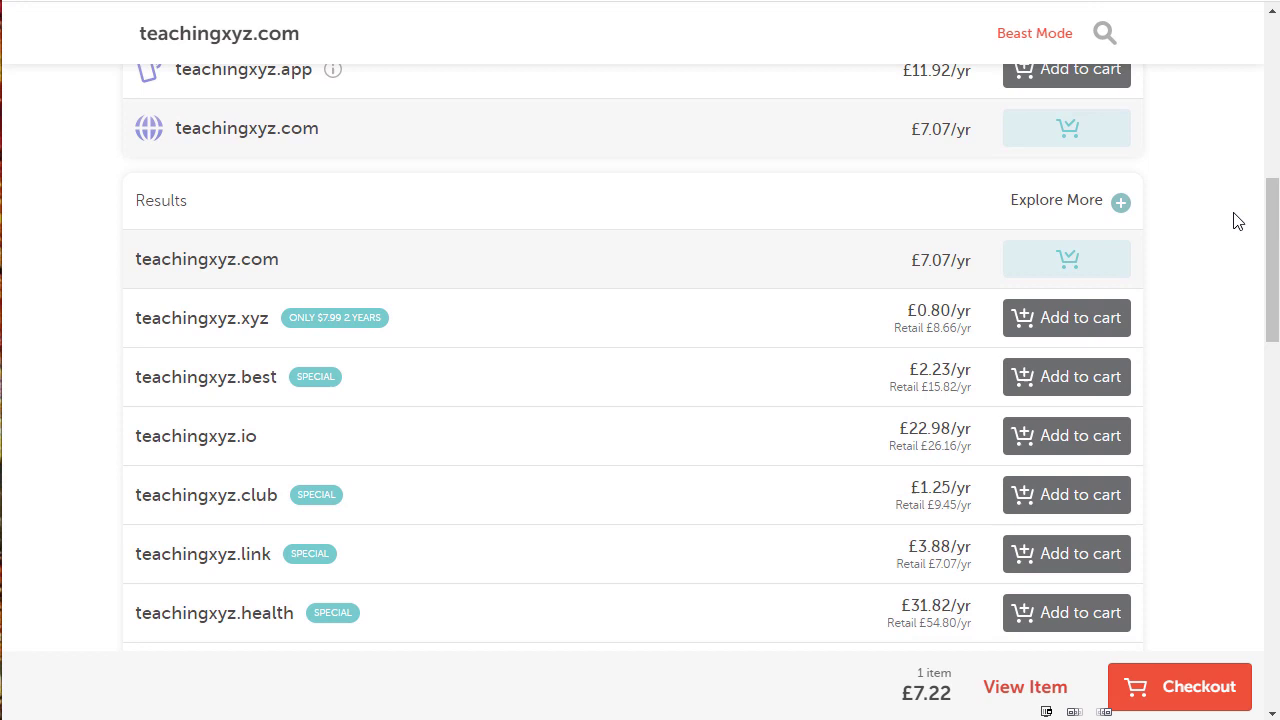
{"action": "scroll", "coordinate": [1234, 220], "scroll_direction": "up", "scroll_amount": 7}
Step: At checkout, set teachingxyz.com to a 2-year term with domain auto-renew on
{"action": "left_click", "coordinate": [1187, 693]}
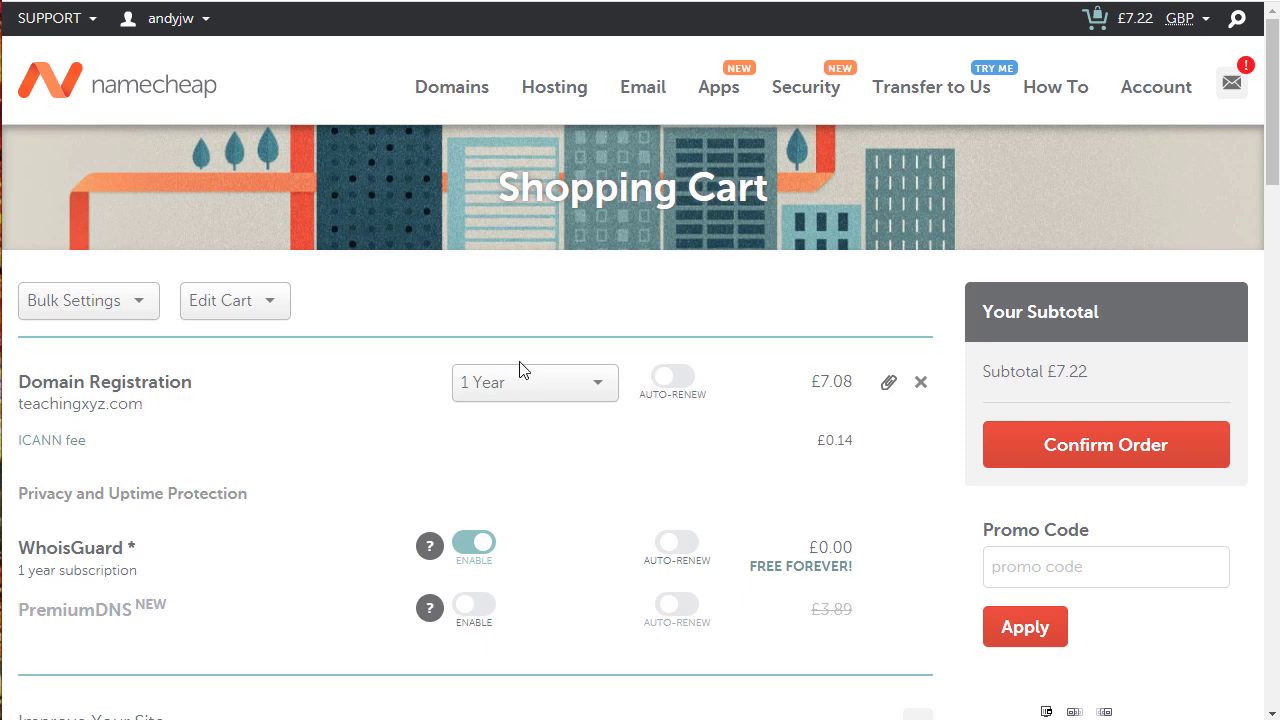
{"action": "left_click", "coordinate": [592, 390]}
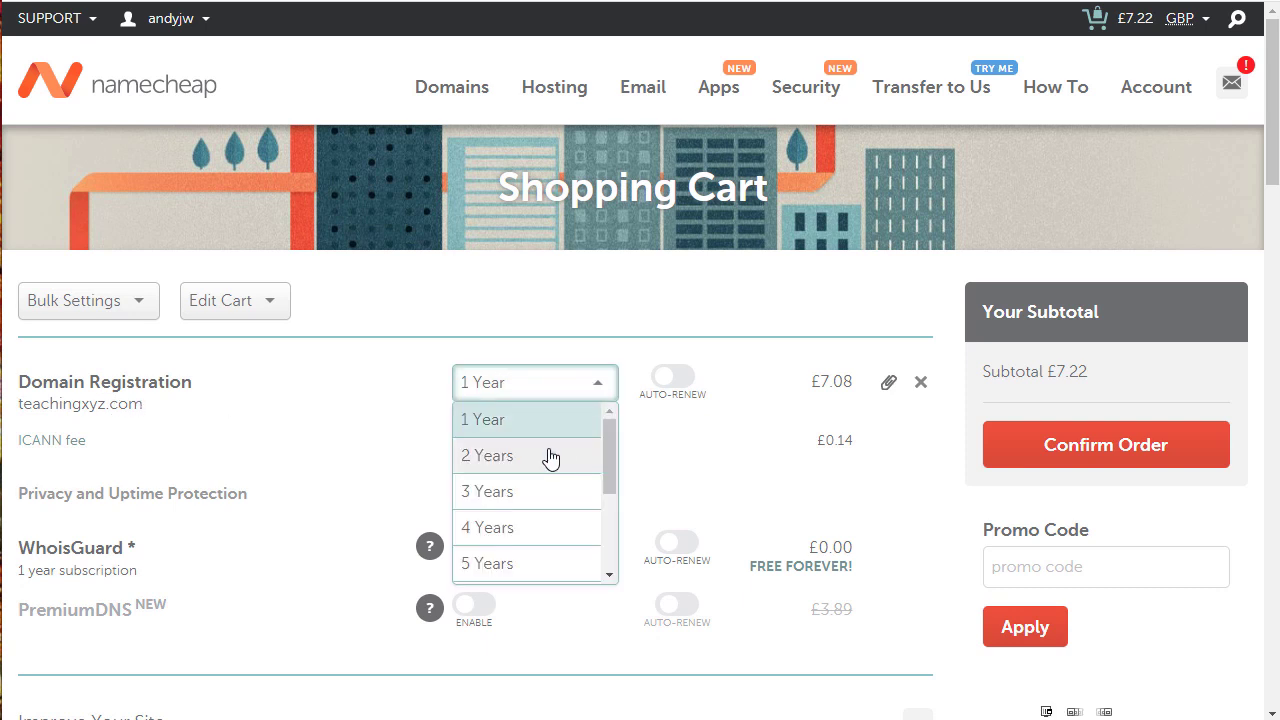
{"action": "left_click", "coordinate": [551, 454]}
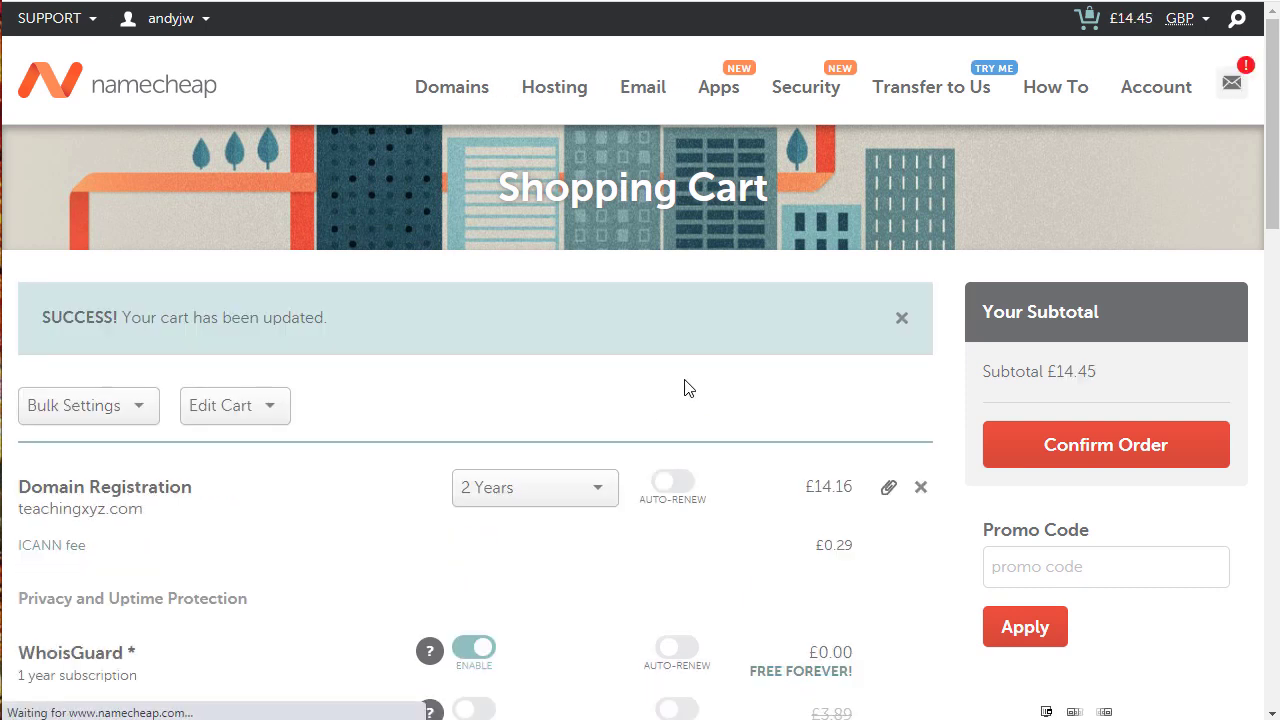
{"action": "left_click", "coordinate": [672, 486]}
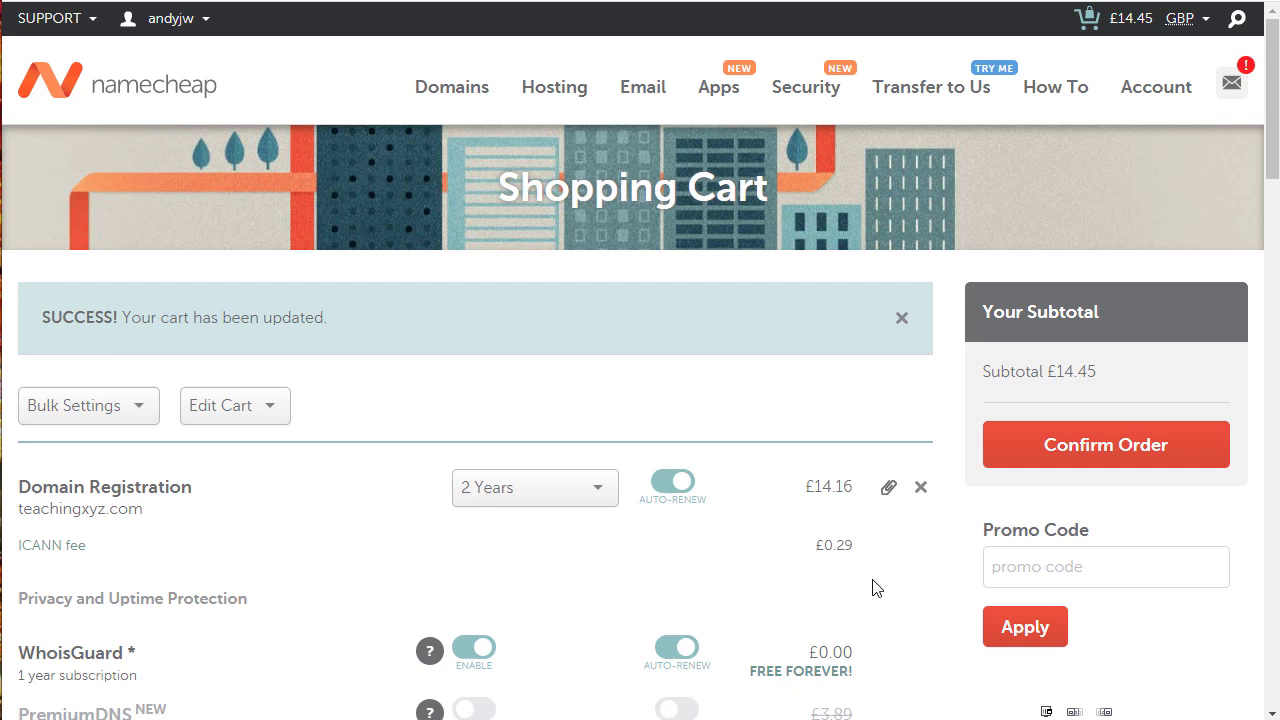
{"action": "scroll", "coordinate": [872, 588], "scroll_direction": "down", "scroll_amount": 3}
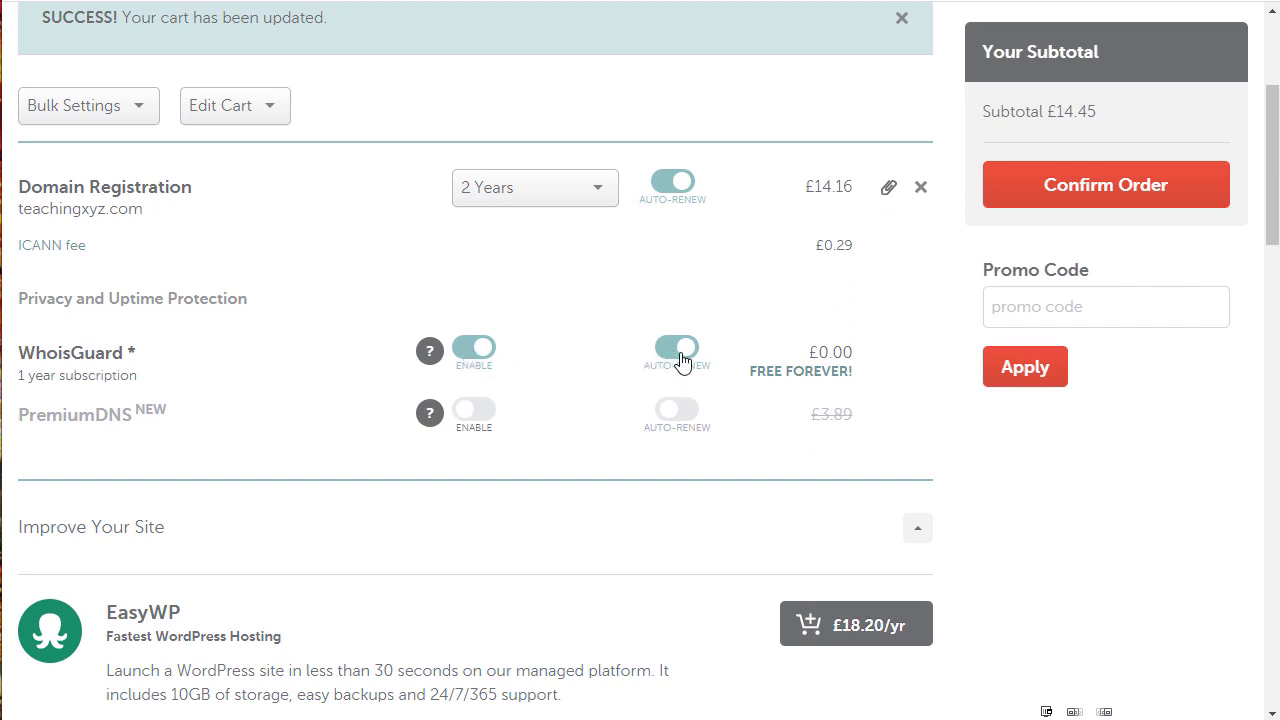
{"action": "scroll", "coordinate": [1168, 572], "scroll_direction": "down", "scroll_amount": 4}
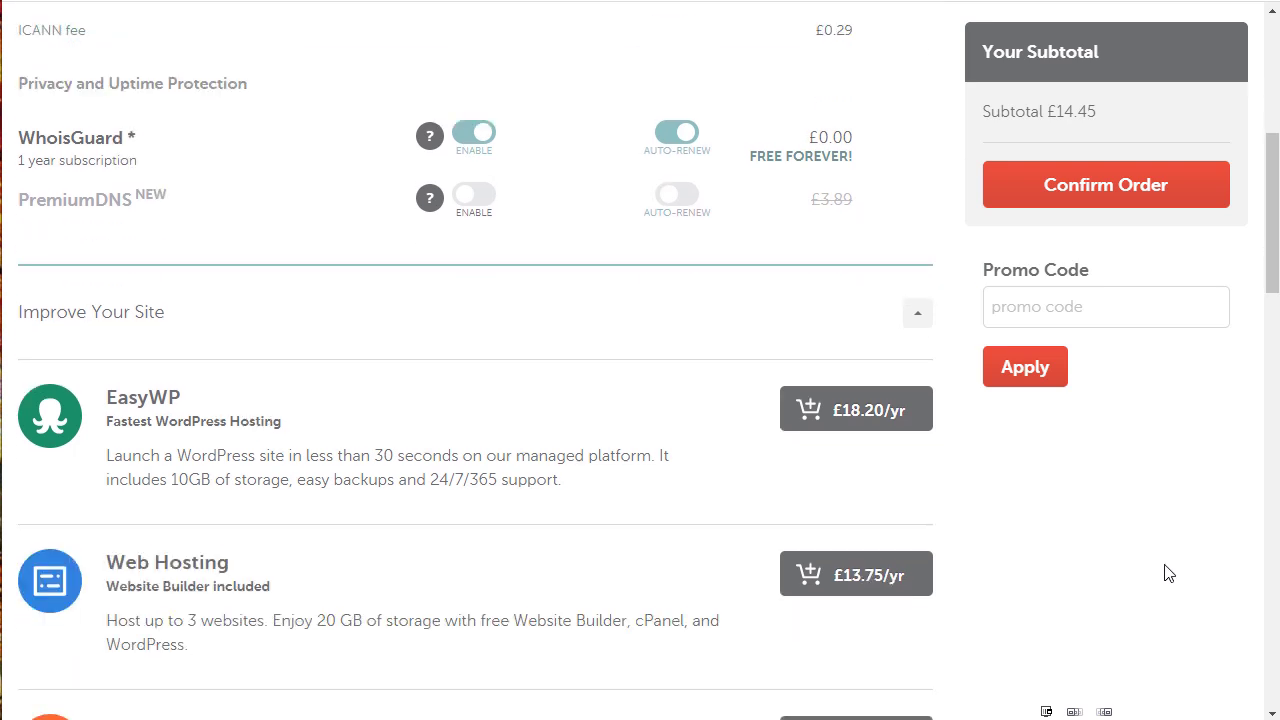
{"action": "scroll", "coordinate": [1168, 572], "scroll_direction": "up", "scroll_amount": 7}
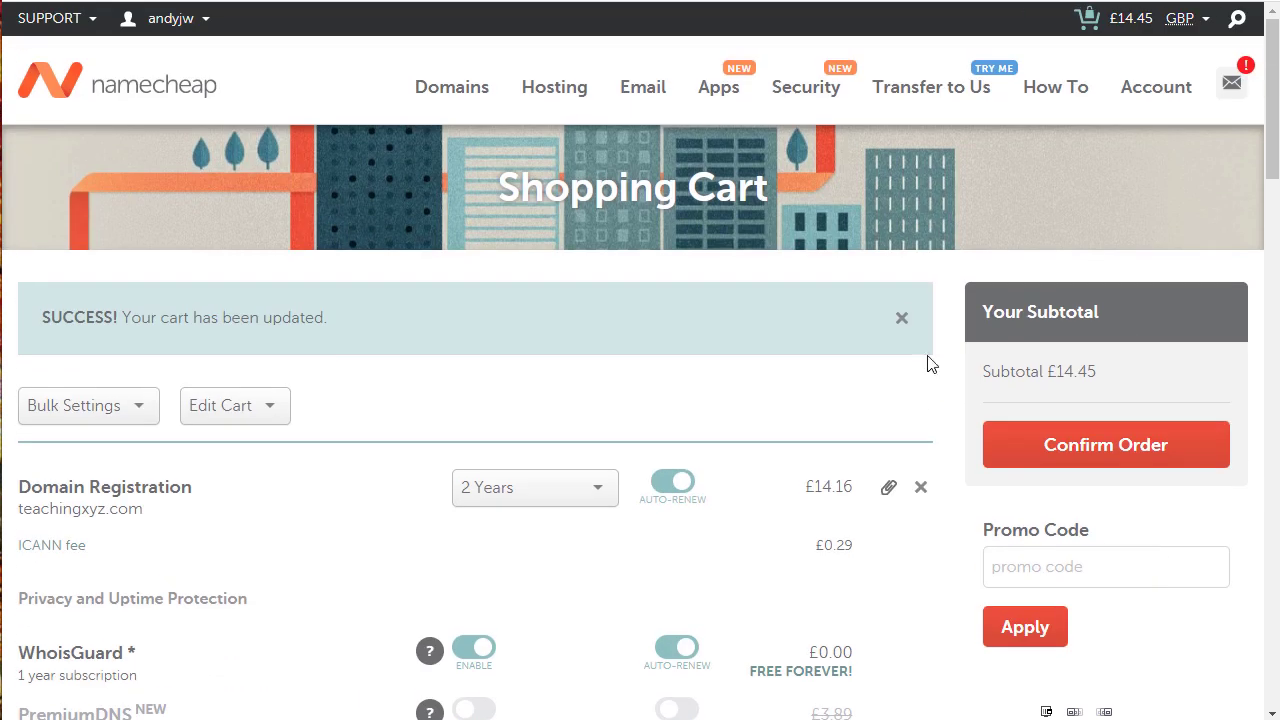
Step: Confirm the $18.12 order, check payment and renewal details, and pay from account funds
{"action": "left_click", "coordinate": [1052, 453]}
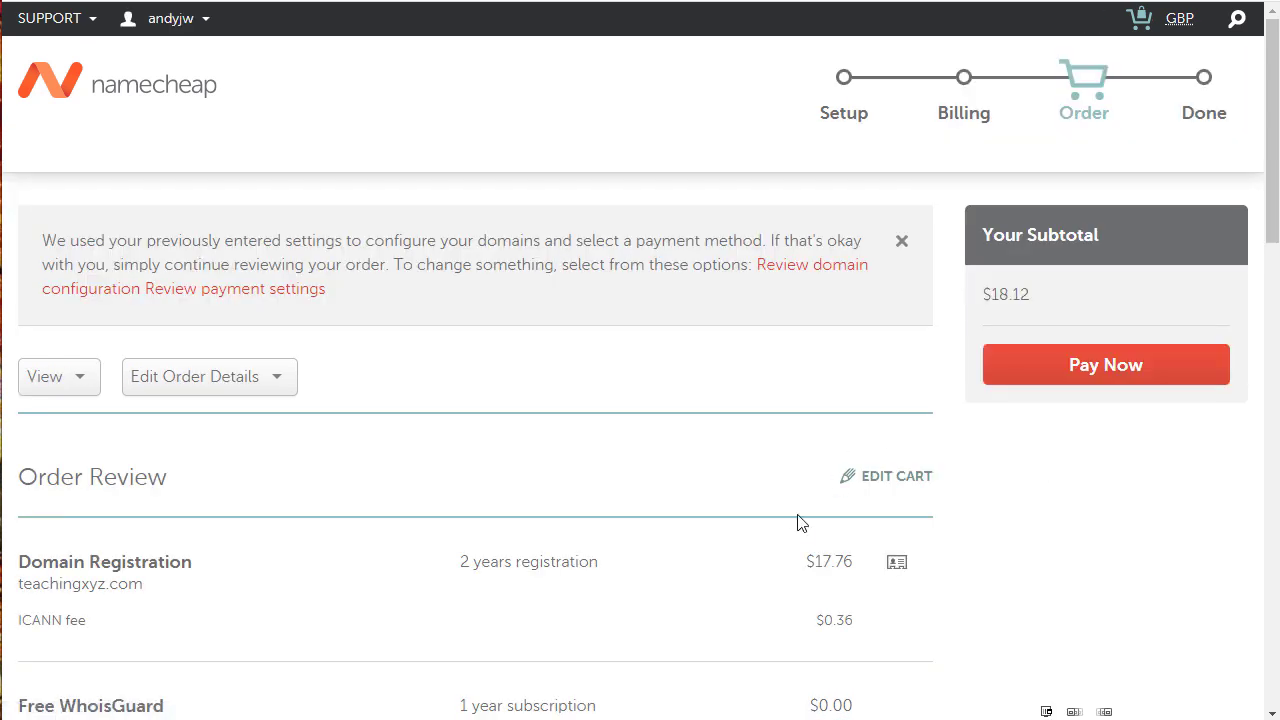
{"action": "scroll", "coordinate": [1080, 536], "scroll_direction": "down", "scroll_amount": 3}
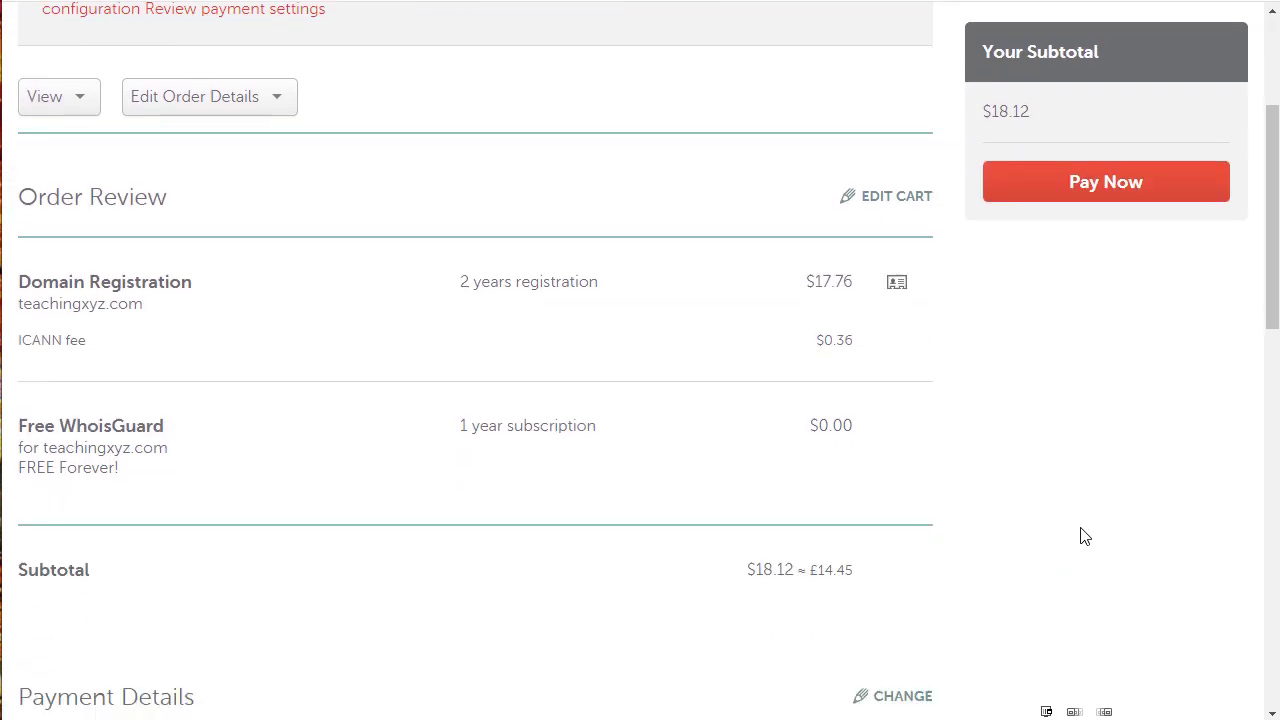
{"action": "scroll", "coordinate": [1080, 536], "scroll_direction": "down", "scroll_amount": 5}
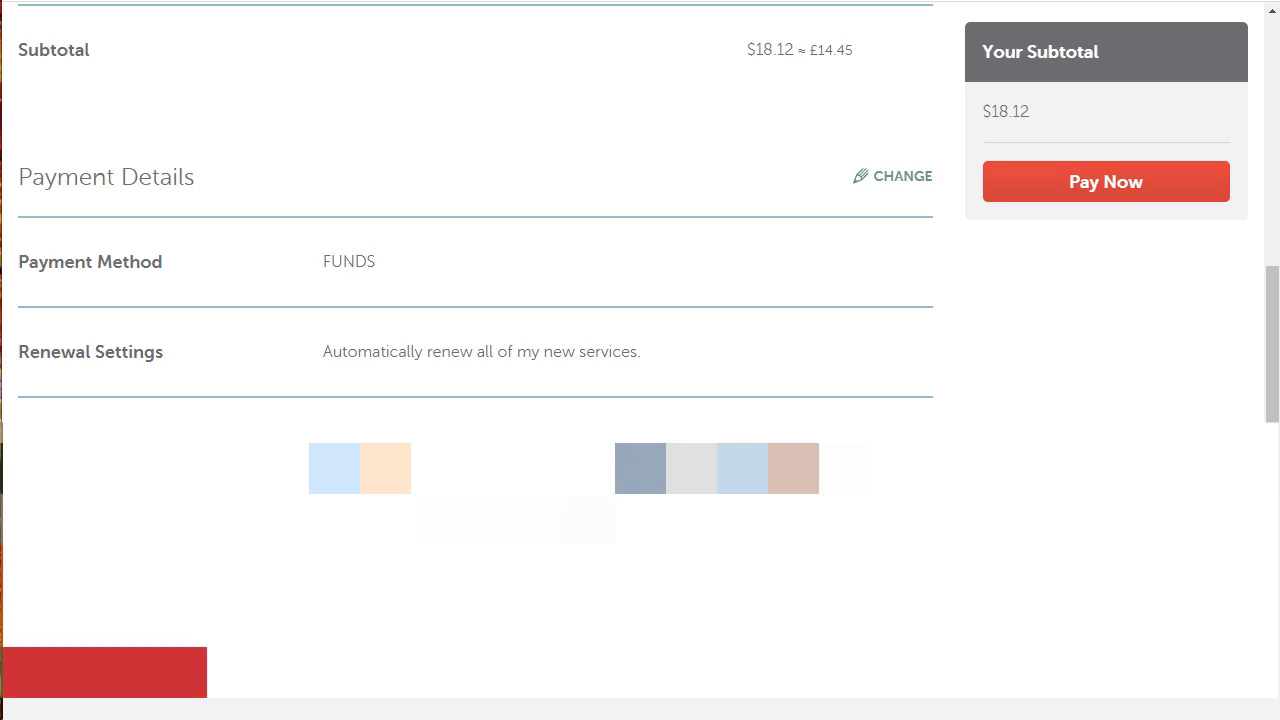
{"action": "left_click", "coordinate": [105, 672]}
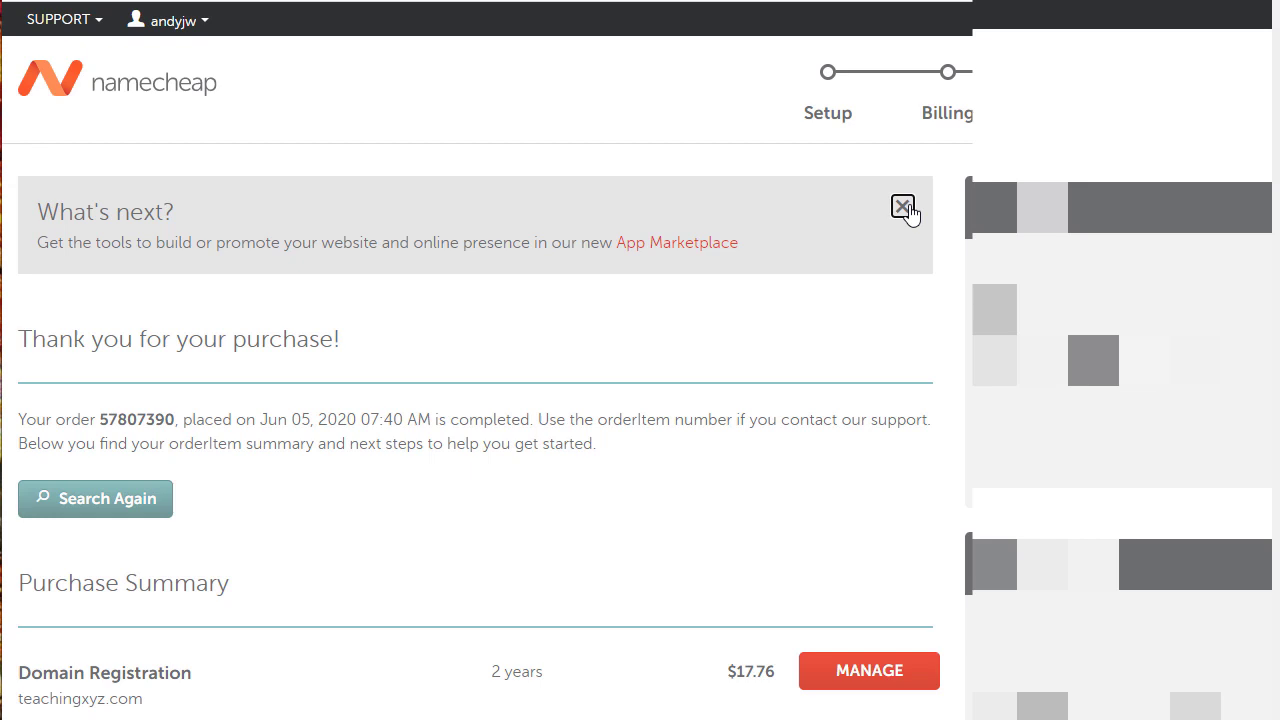
Step: Dismiss the What's next notice on the confirmation page
{"action": "left_click", "coordinate": [903, 207]}
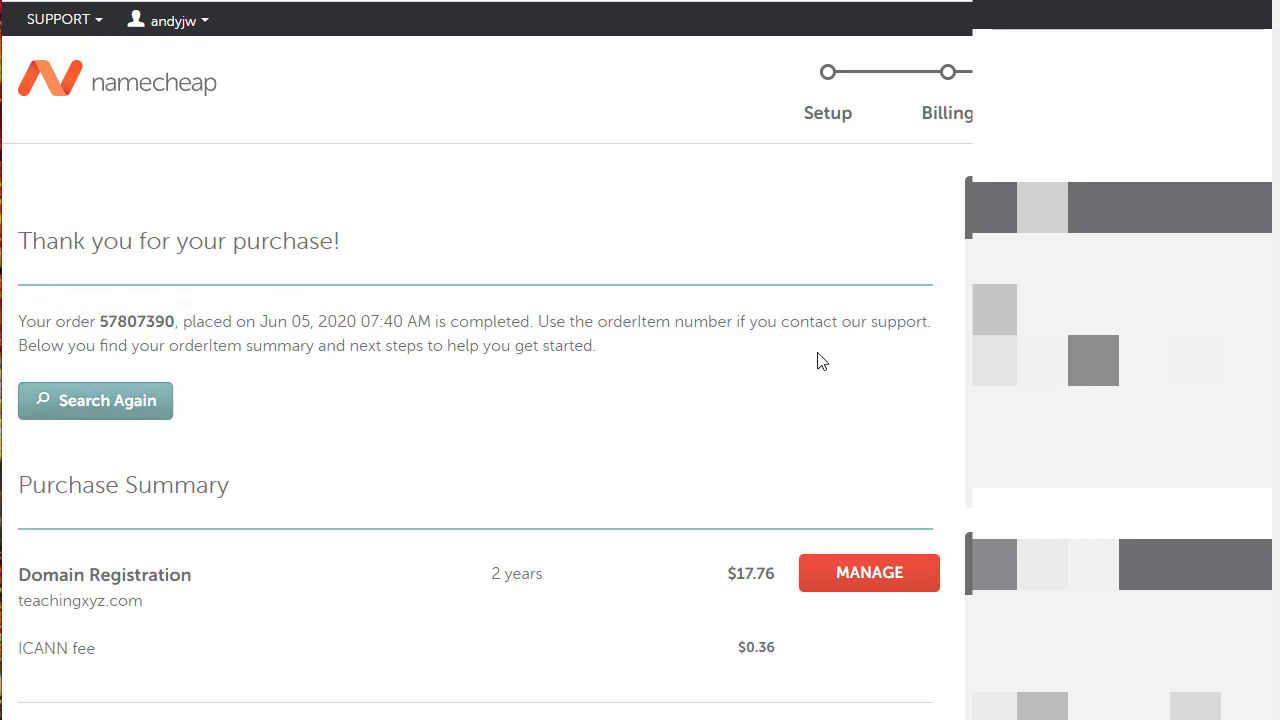
{"action": "scroll", "coordinate": [793, 404], "scroll_direction": "down", "scroll_amount": 3}
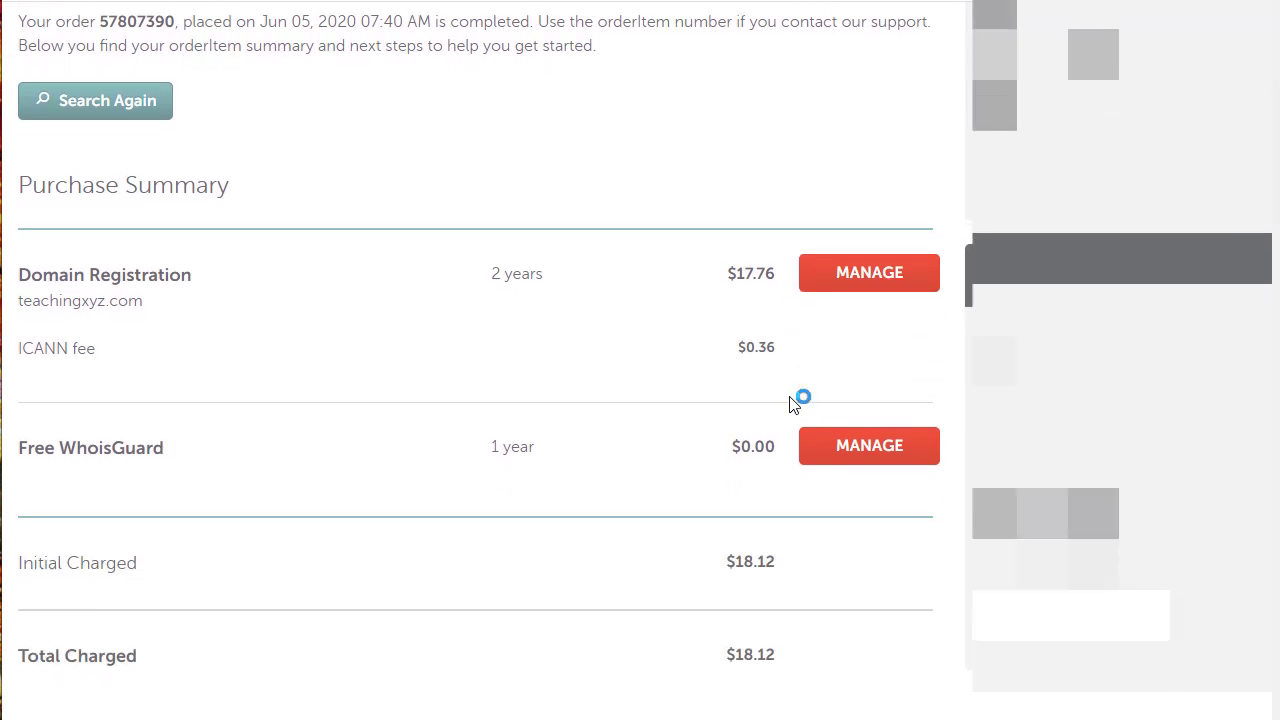
{"action": "scroll", "coordinate": [803, 400], "scroll_direction": "up", "scroll_amount": 1}
Step: Copy the domain name teachingxyz.com from the purchase summary
{"action": "left_click_drag", "start_coordinate": [143, 400], "coordinate": [16, 410]}
{"action": "right_click", "coordinate": [34, 402]}
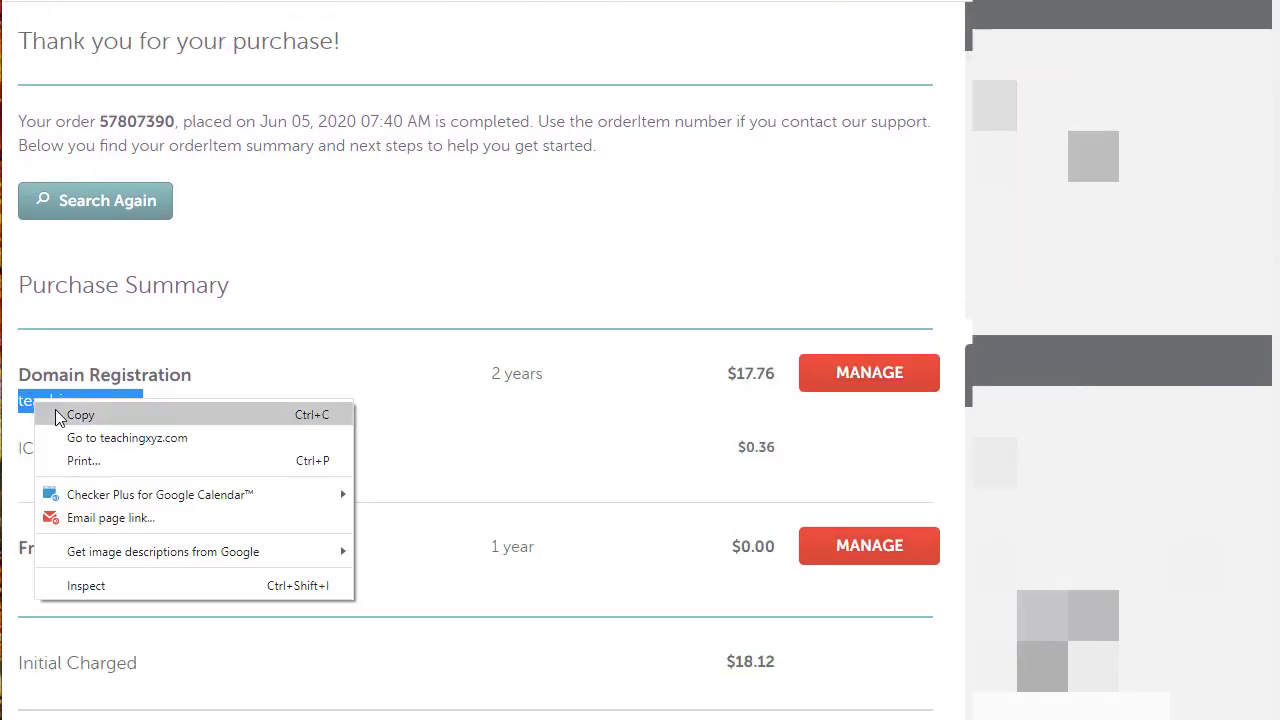
{"action": "left_click", "coordinate": [55, 417]}
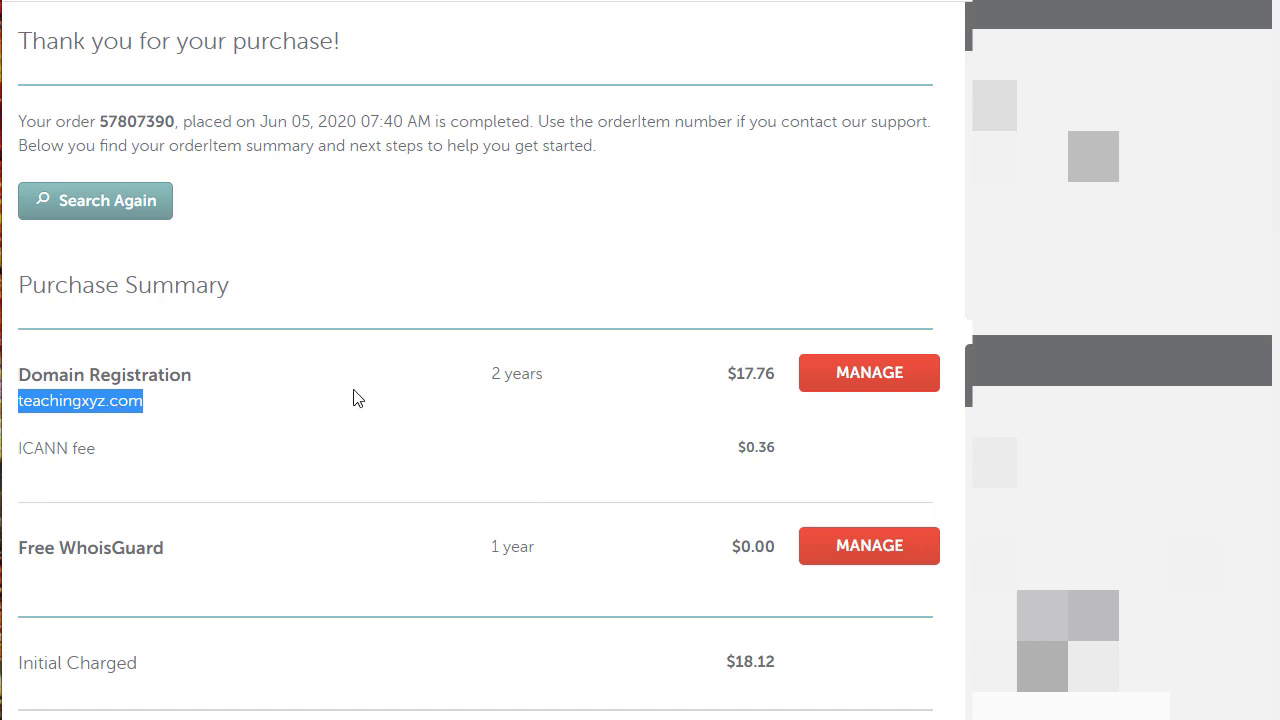
{"action": "scroll", "coordinate": [357, 398], "scroll_direction": "down", "scroll_amount": 2}
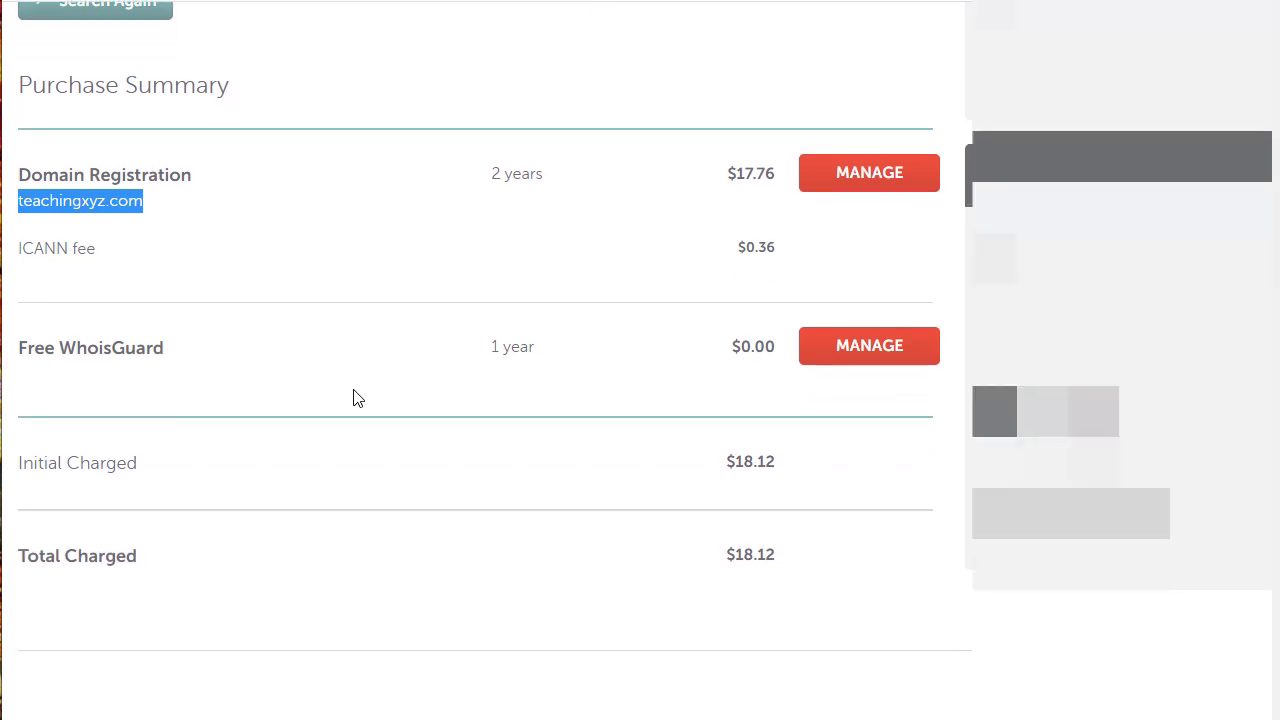
{"action": "scroll", "coordinate": [357, 398], "scroll_direction": "up", "scroll_amount": 4}
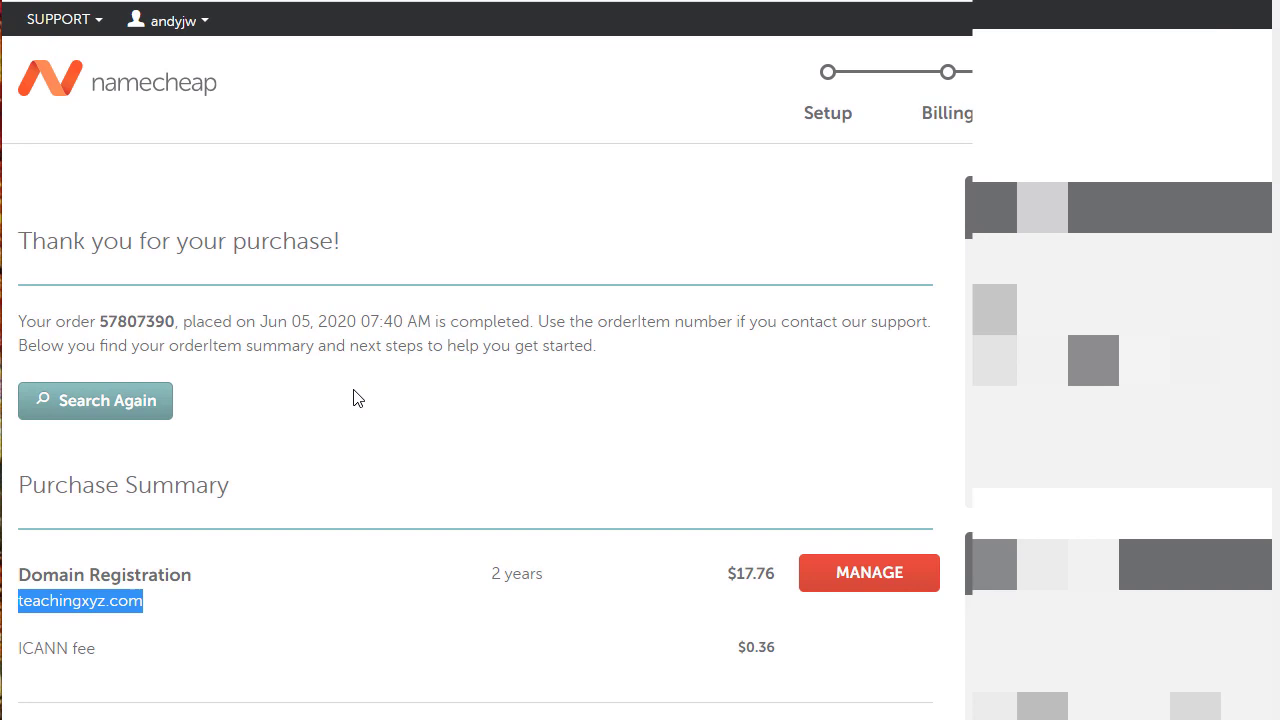